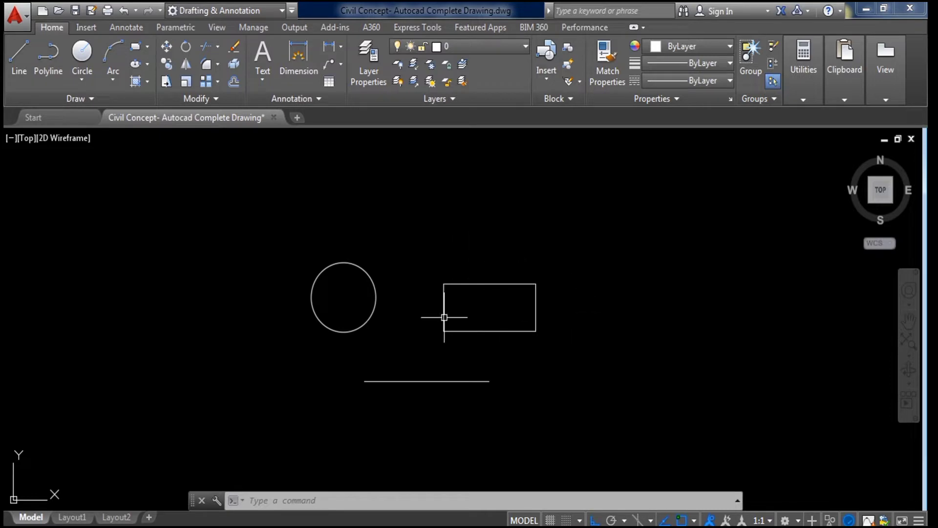
- Pan and zoom to centre the arc, rectangle and circle group in view
scroll(407, 298, up, 2)
middle_drag(405, 297, 399, 262)
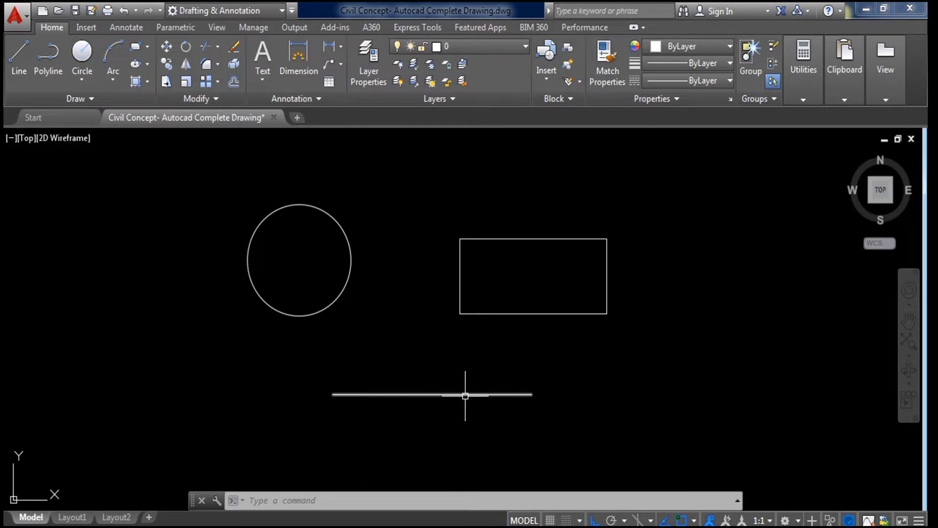
scroll(403, 309, down, 2)
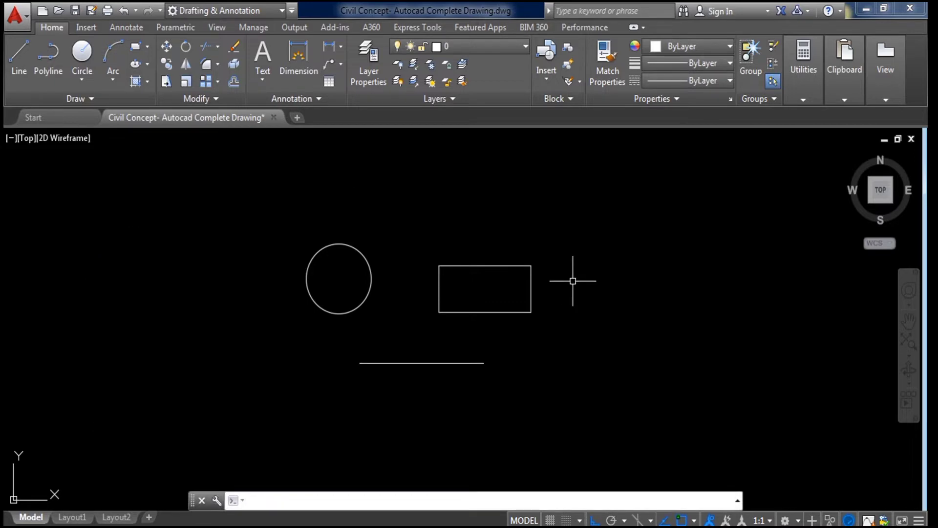
scroll(573, 281, down, 2)
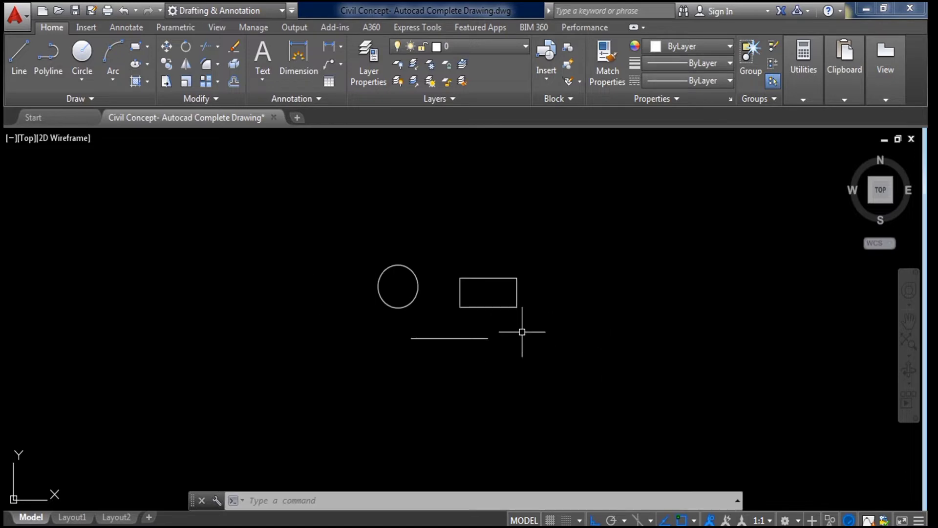
scroll(450, 245, up, 4)
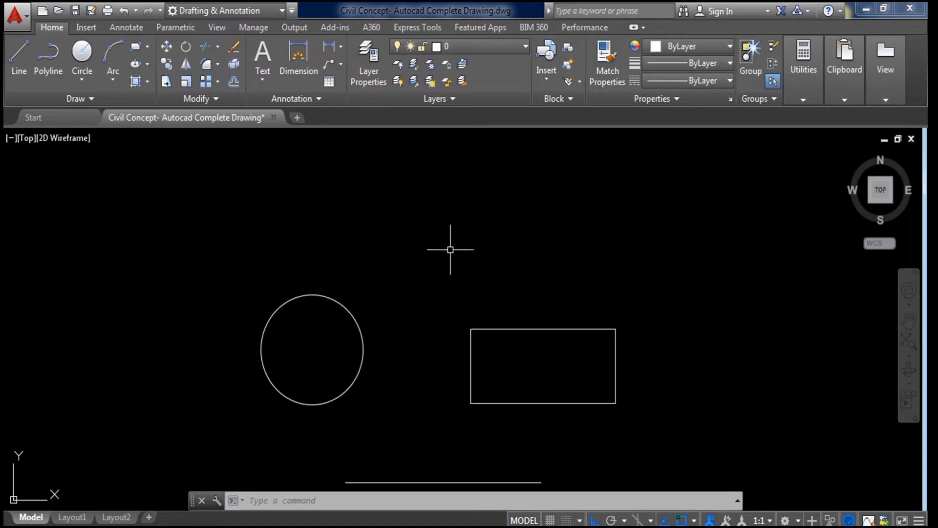
scroll(450, 249, down, 6)
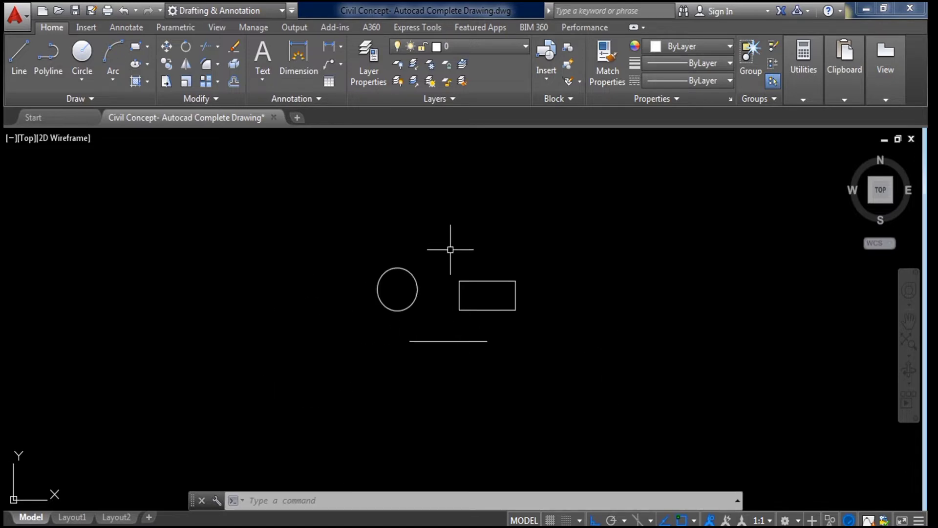
scroll(452, 274, up, 6)
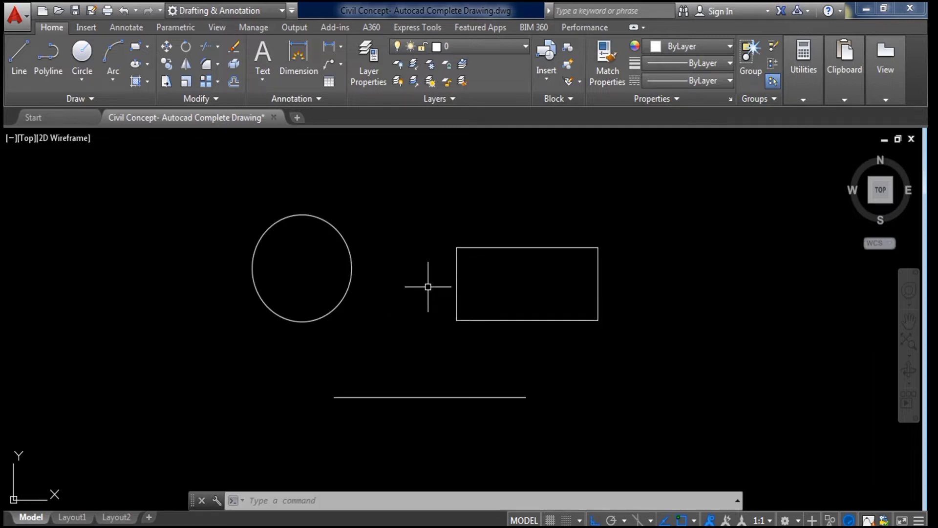
mouse_move(428, 286)
middle_down()
mouse_move(345, 287)
mouse_move(388, 288)
middle_up()
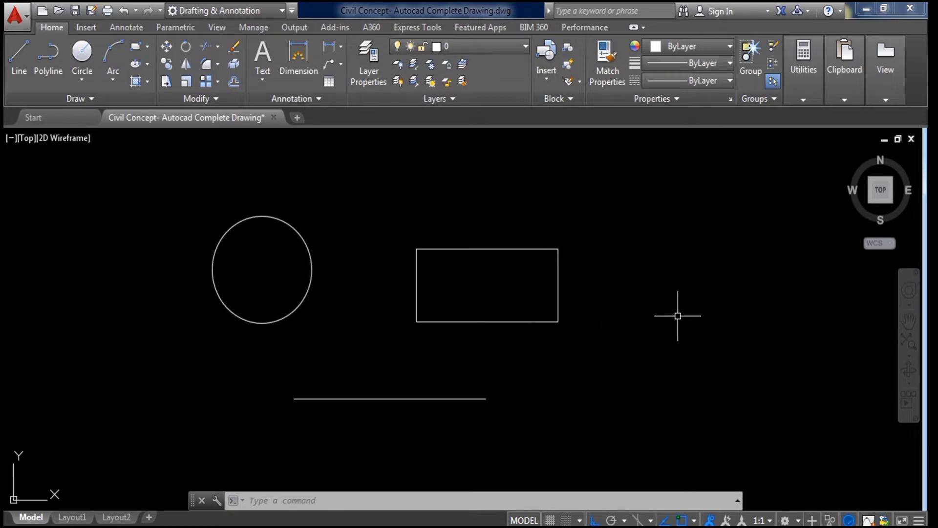
mouse_move(678, 315)
middle_down()
mouse_move(465, 314)
mouse_move(638, 314)
middle_up()
scroll(595, 302, down, 2)
scroll(599, 309, up, 2)
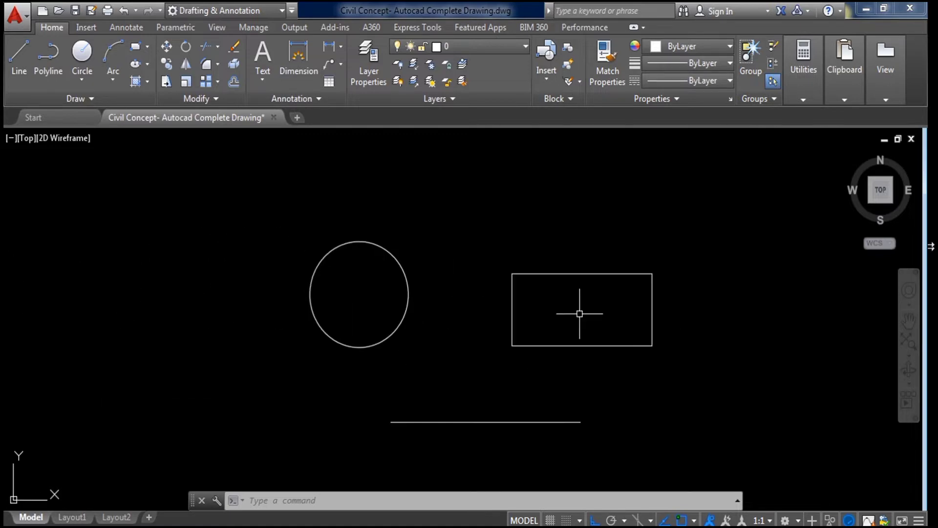
scroll(489, 317, down, 7)
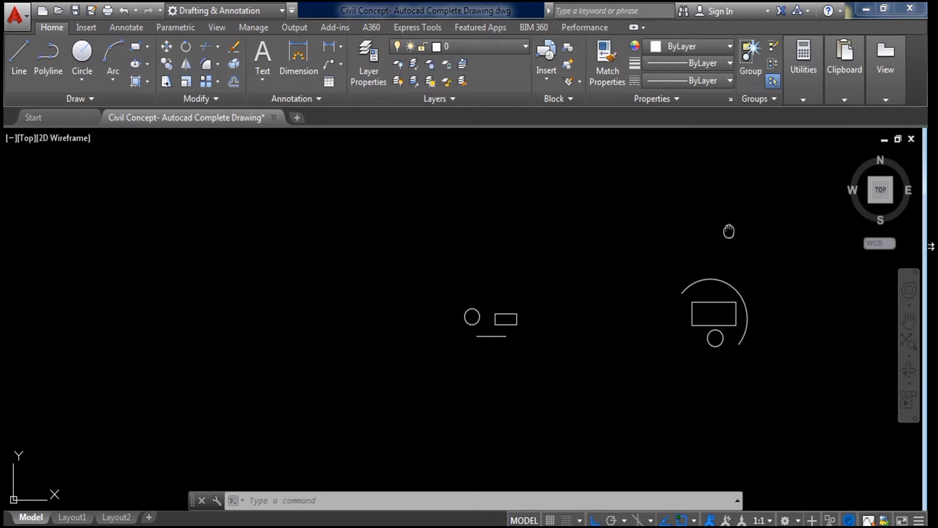
middle_drag(728, 231, 444, 236)
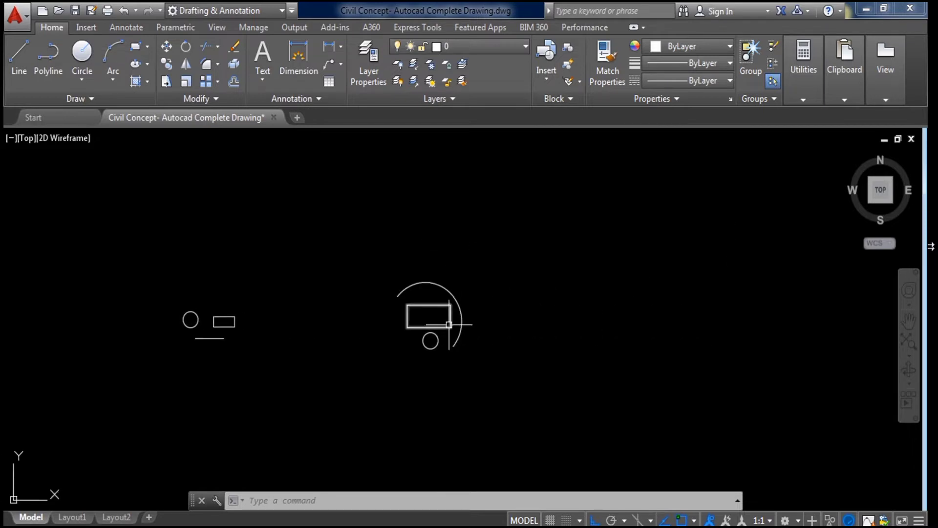
scroll(448, 324, up, 6)
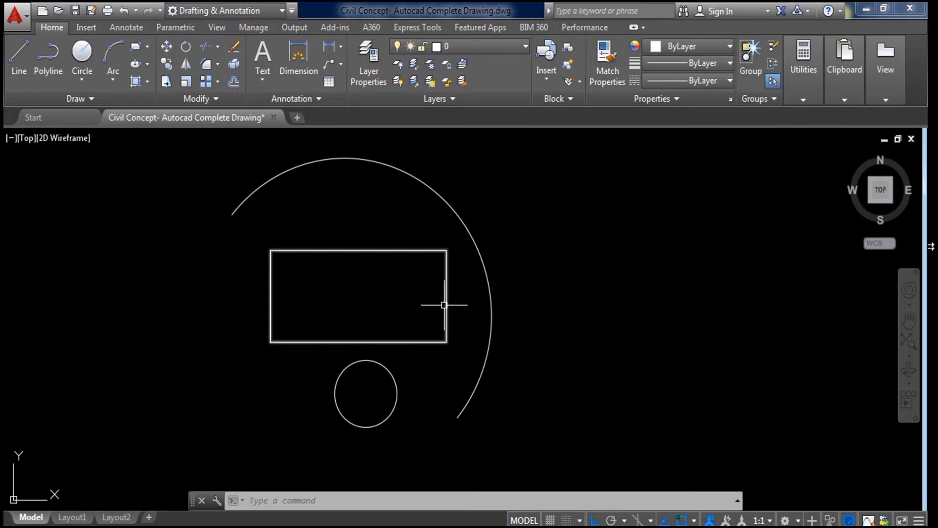
scroll(444, 305, down, 6)
scroll(369, 295, up, 3)
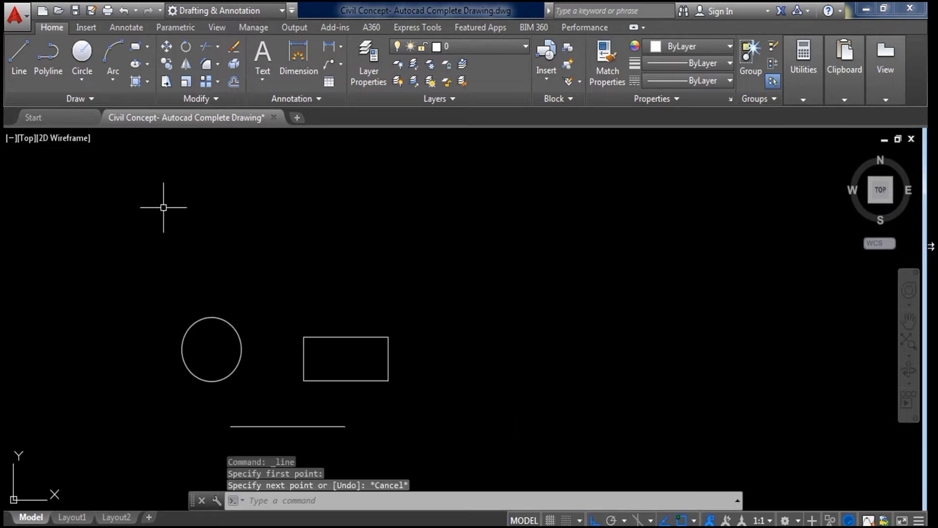
- Draw a horizontal line above the circle and rectangle
click(19, 53)
click(412, 221)
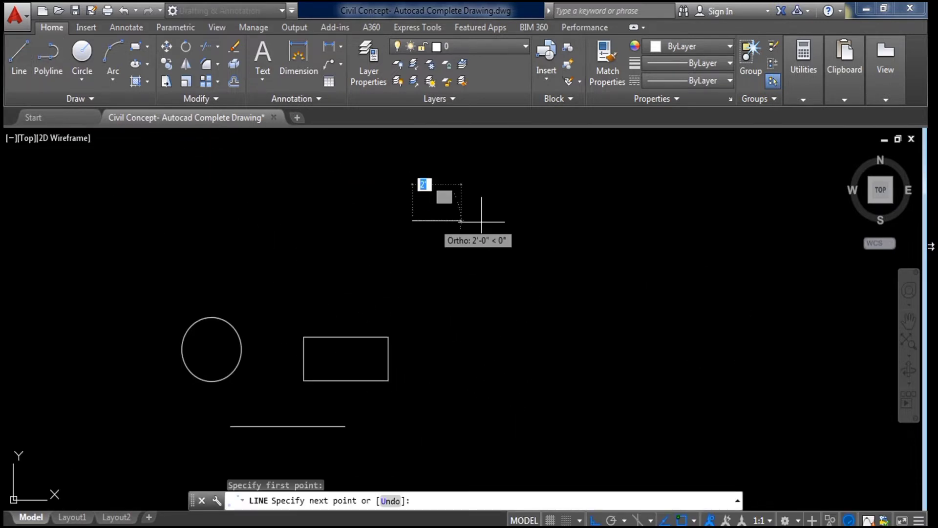
click(576, 220)
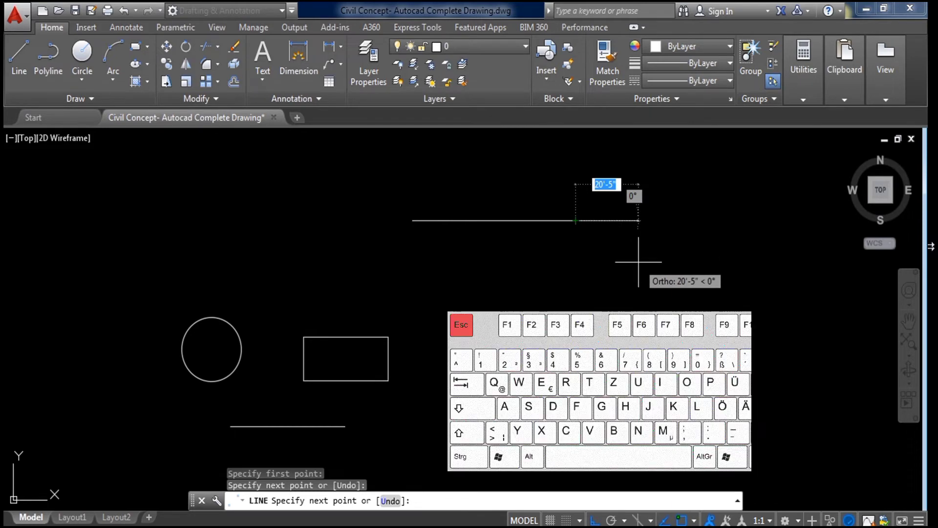
key(Escape)
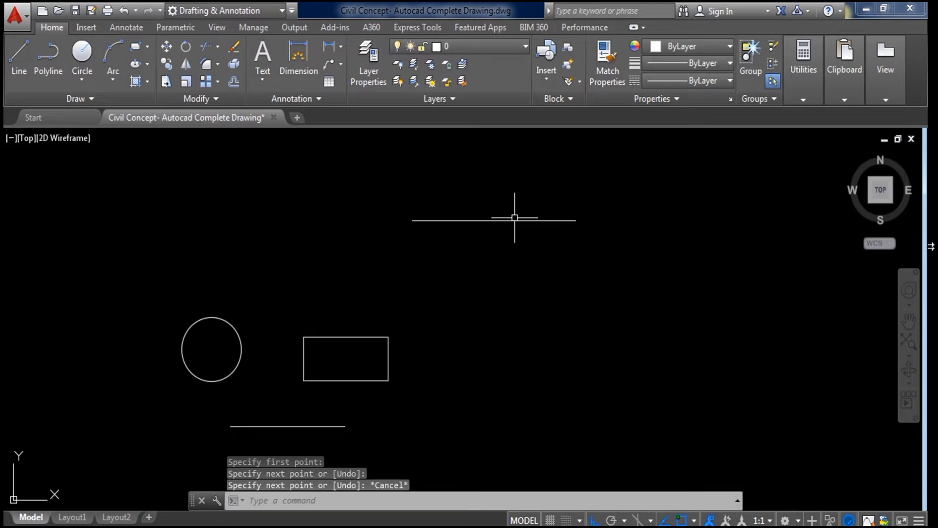
- Draw a 10-foot-radius circle right of the rectangle, then erase it with the top line
click(82, 53)
click(479, 300)
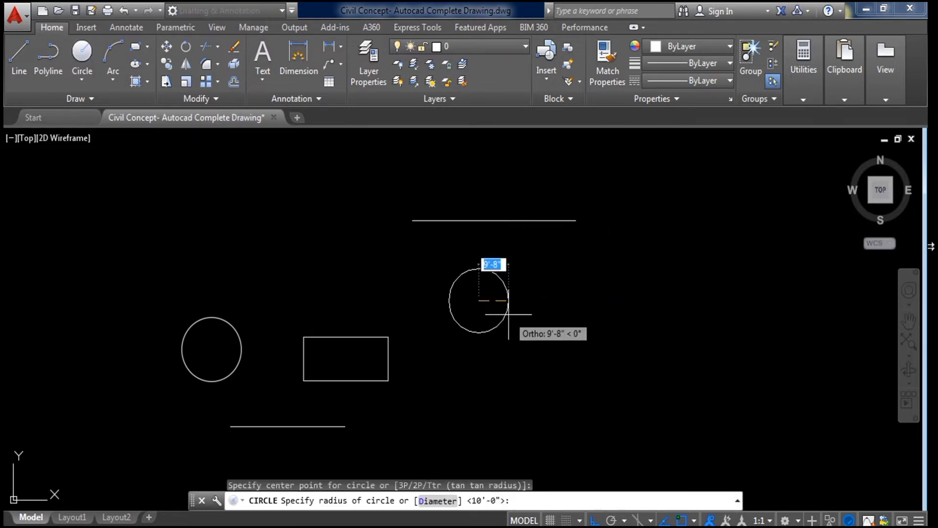
key(Return)
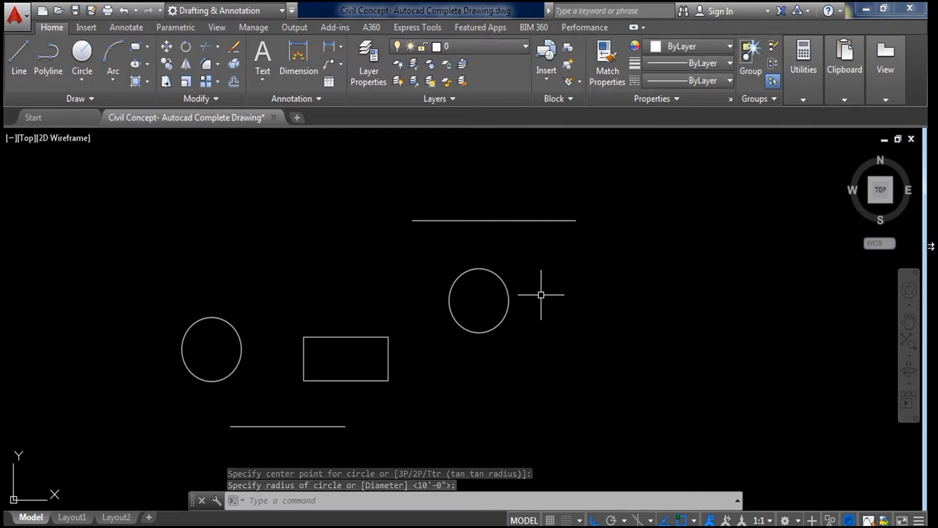
key(Return)
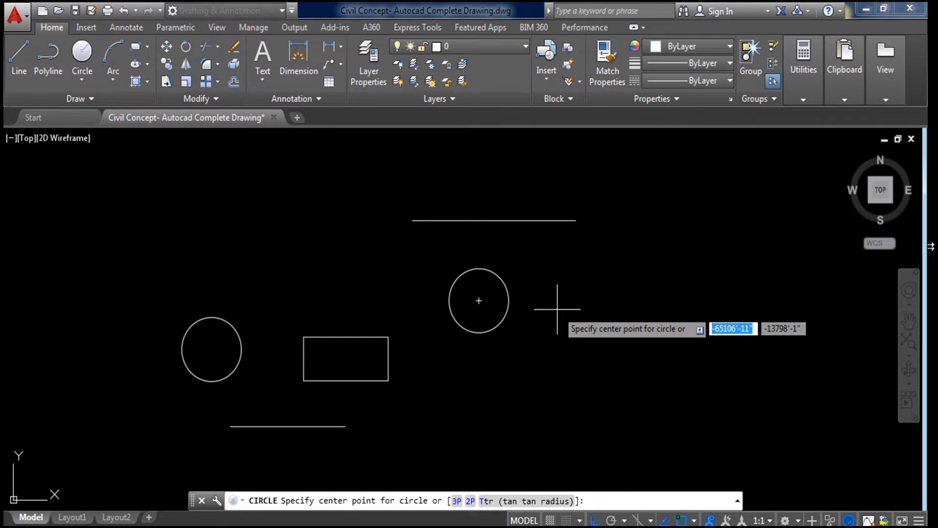
key(Escape)
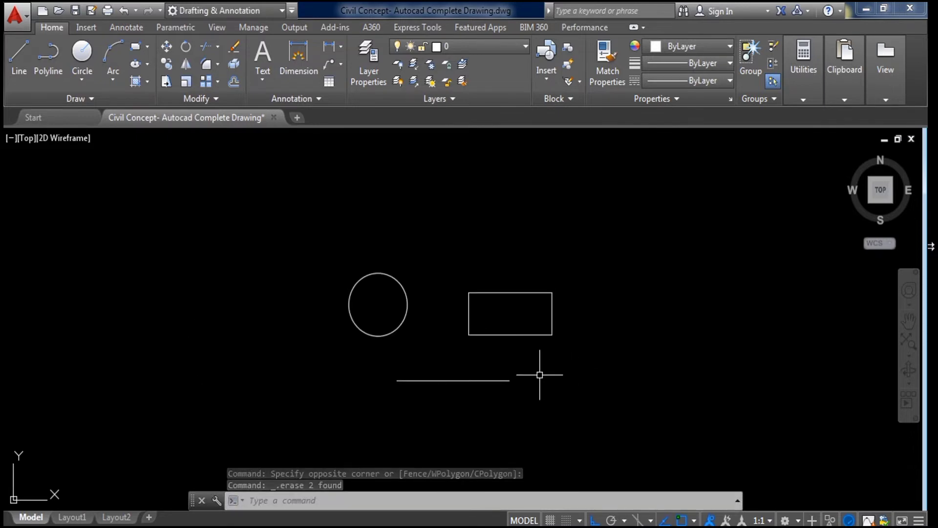
middle_drag(541, 376, 510, 355)
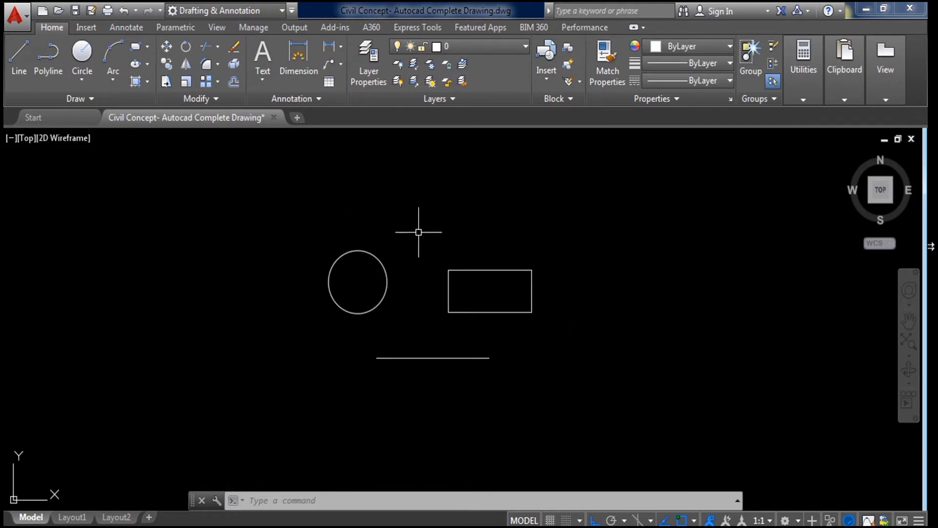
click(284, 214)
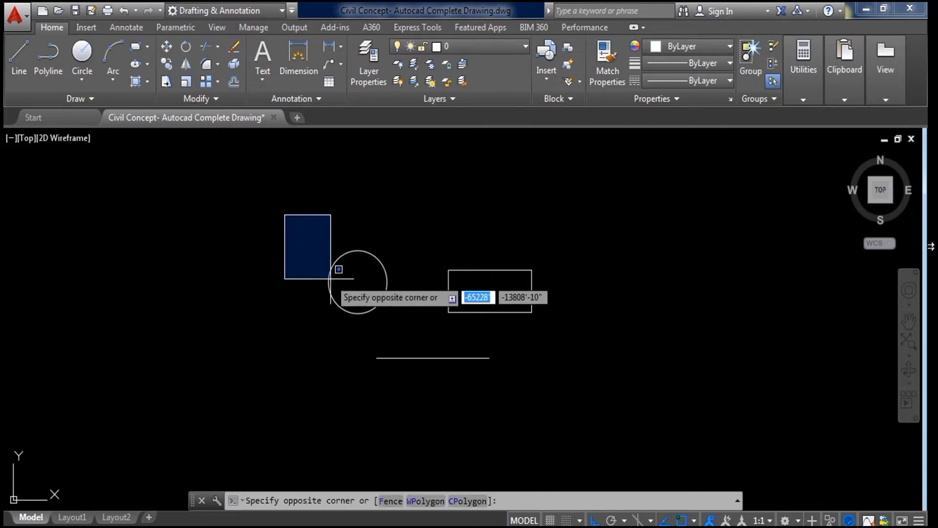
click(408, 326)
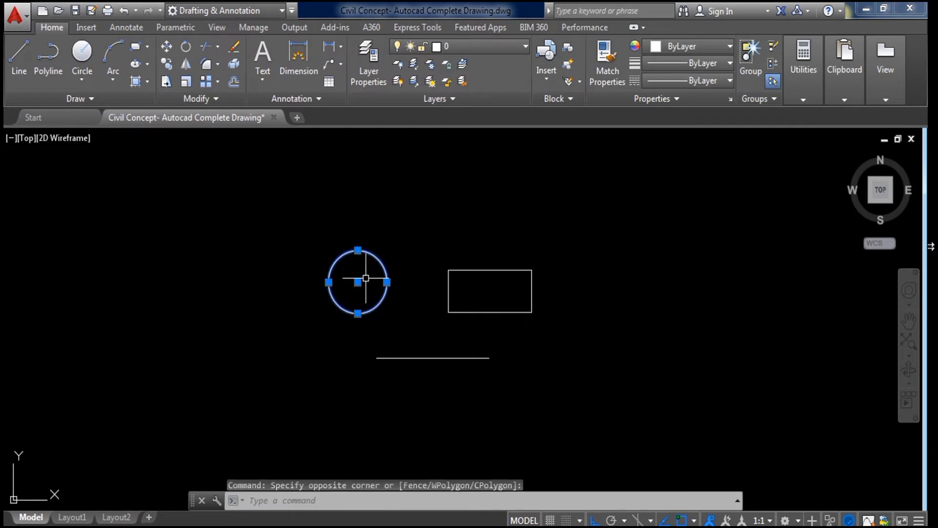
key(Escape)
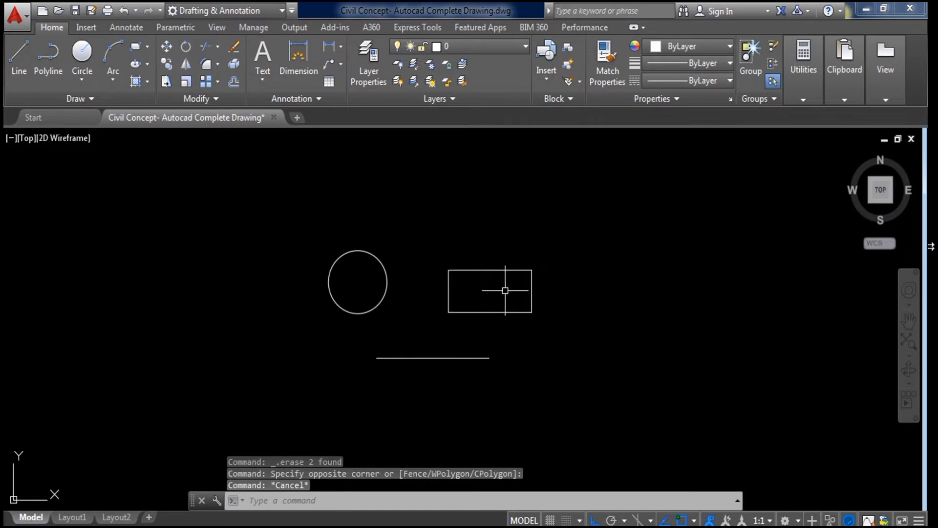
click(428, 239)
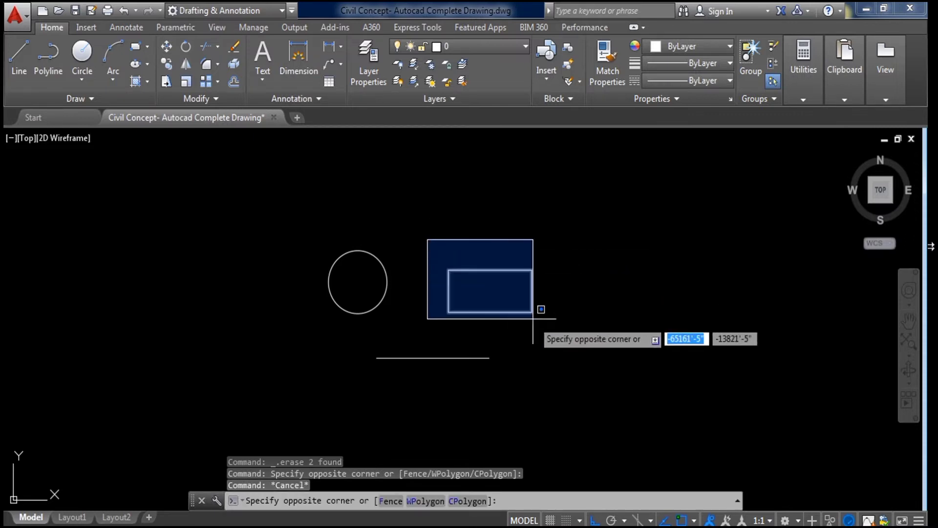
click(581, 337)
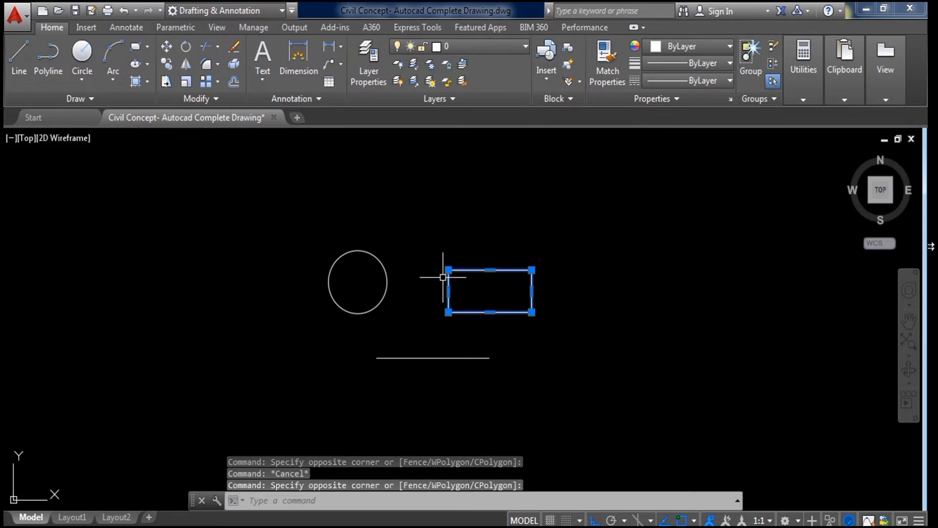
key(Escape)
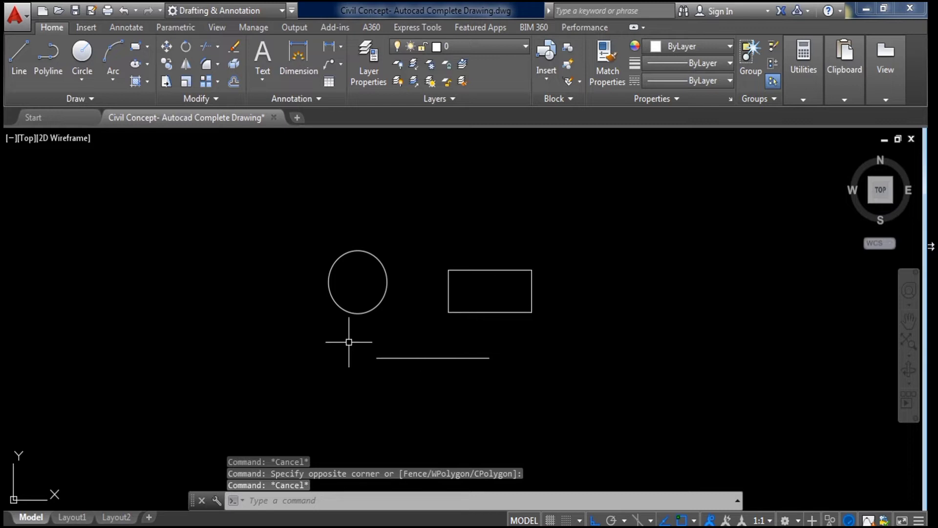
click(364, 326)
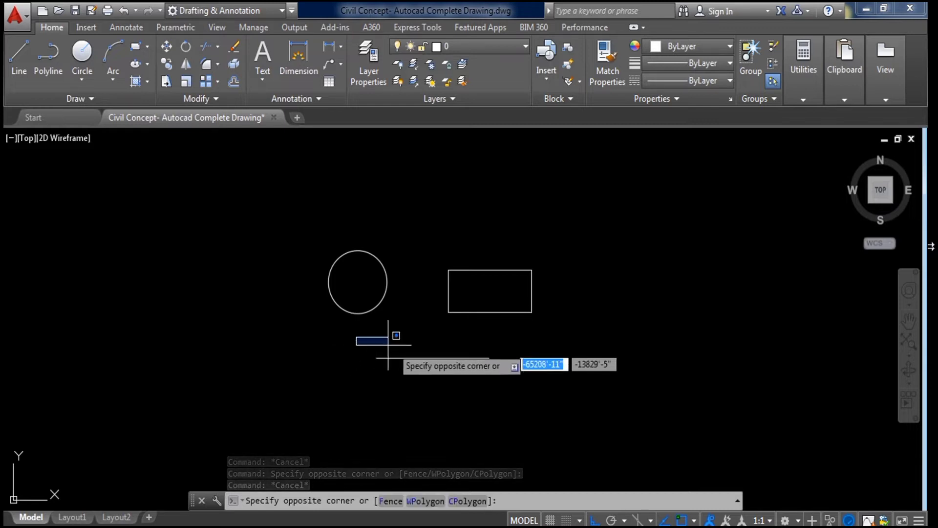
click(543, 391)
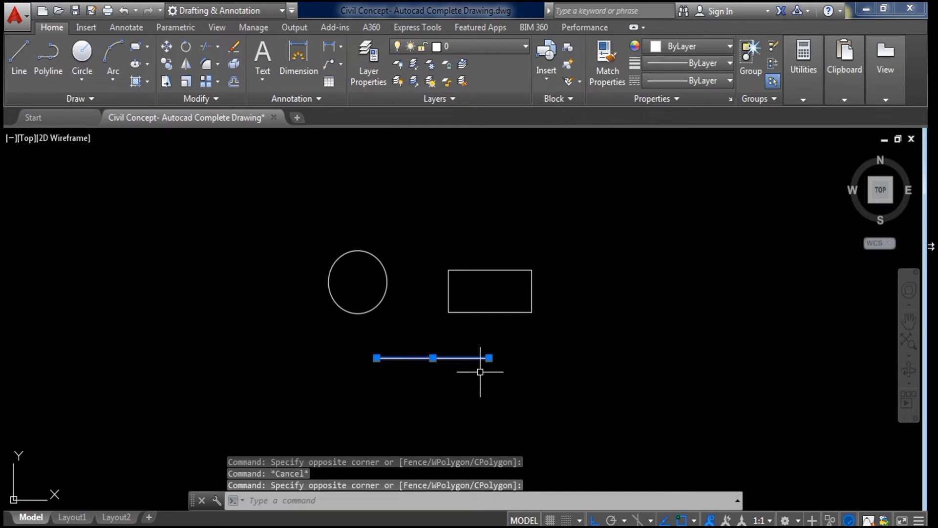
key(Escape)
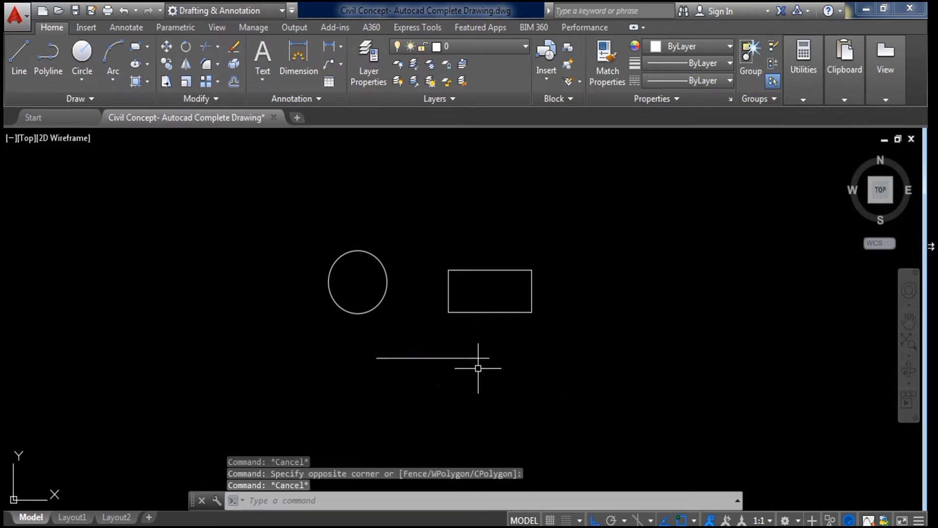
click(591, 393)
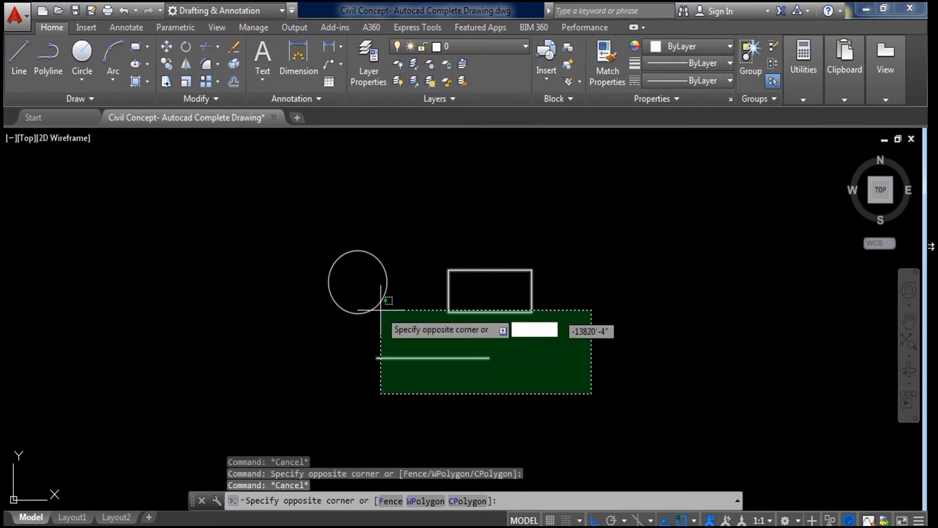
click(288, 209)
key(Escape)
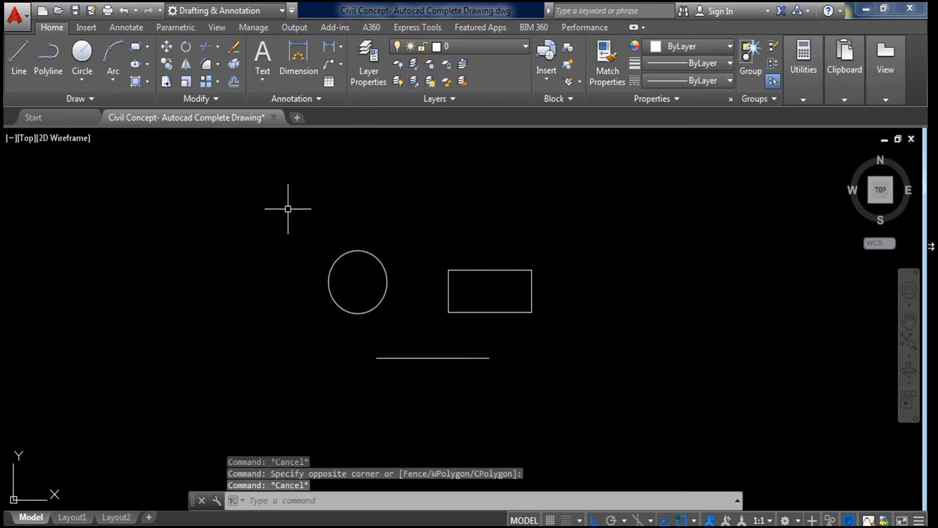
click(296, 221)
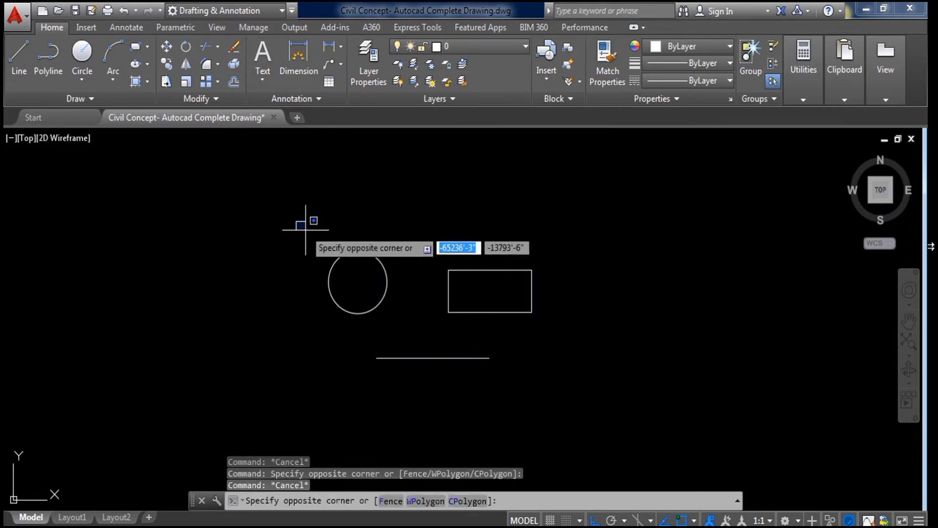
click(412, 329)
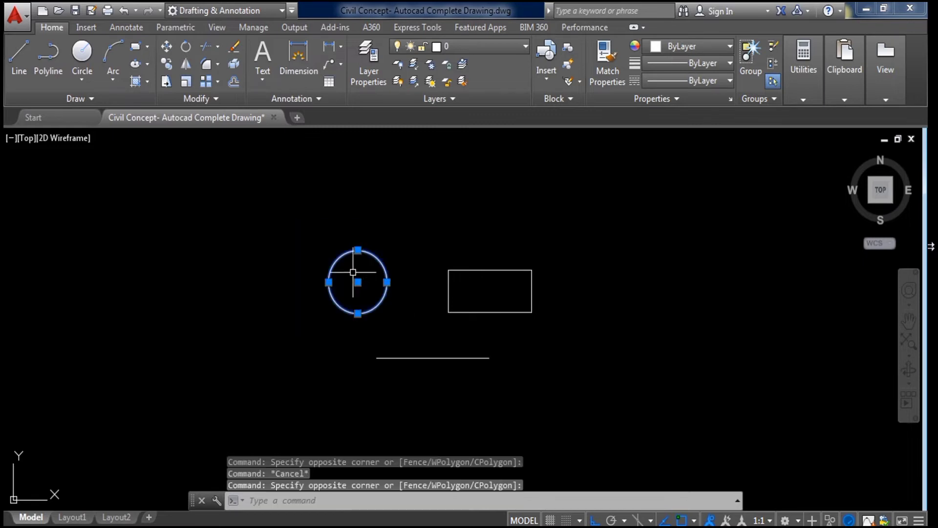
key(Escape)
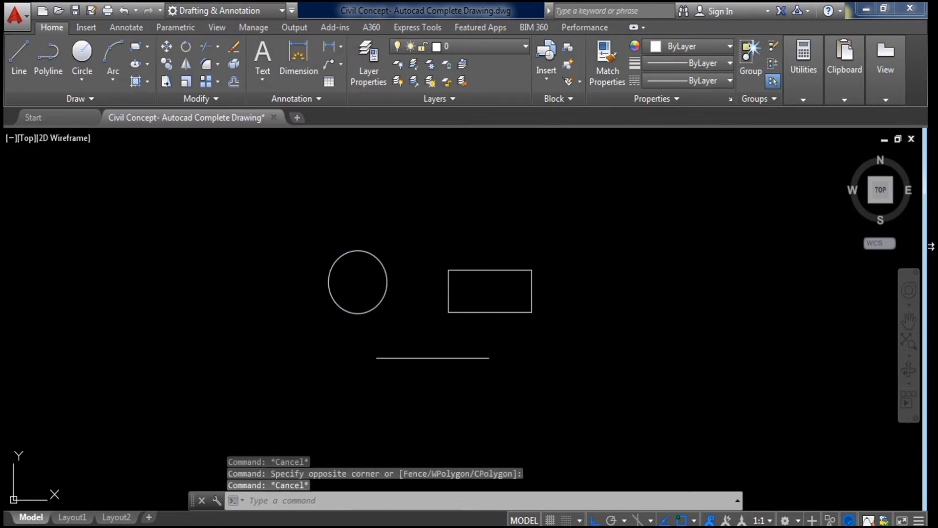
click(305, 233)
click(363, 344)
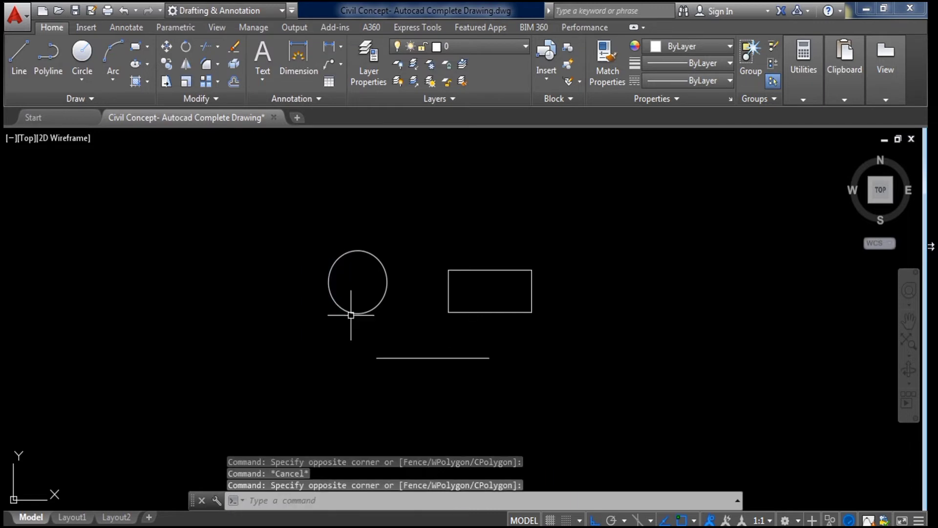
click(428, 335)
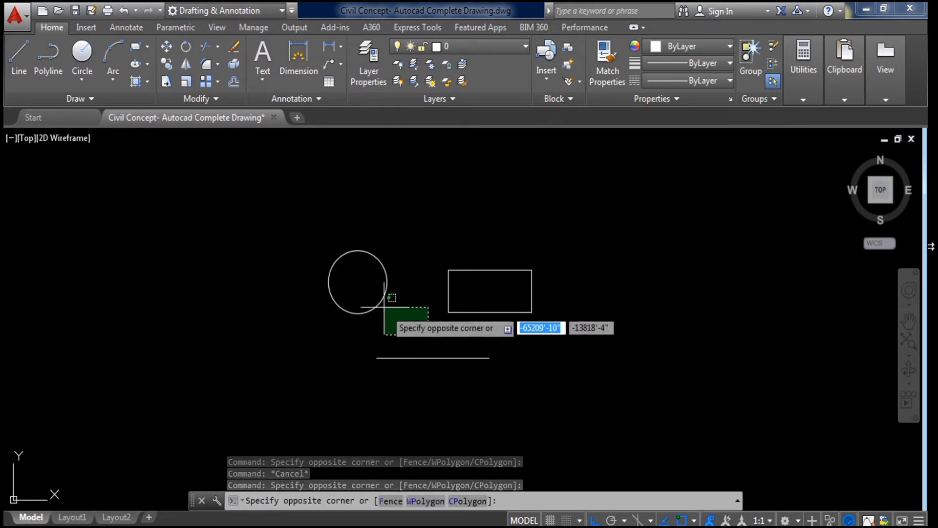
click(376, 211)
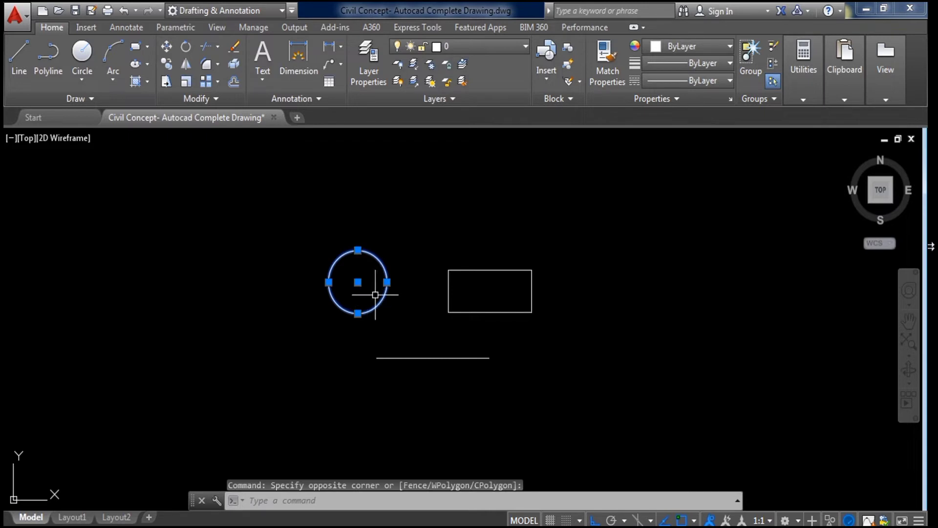
key(Escape)
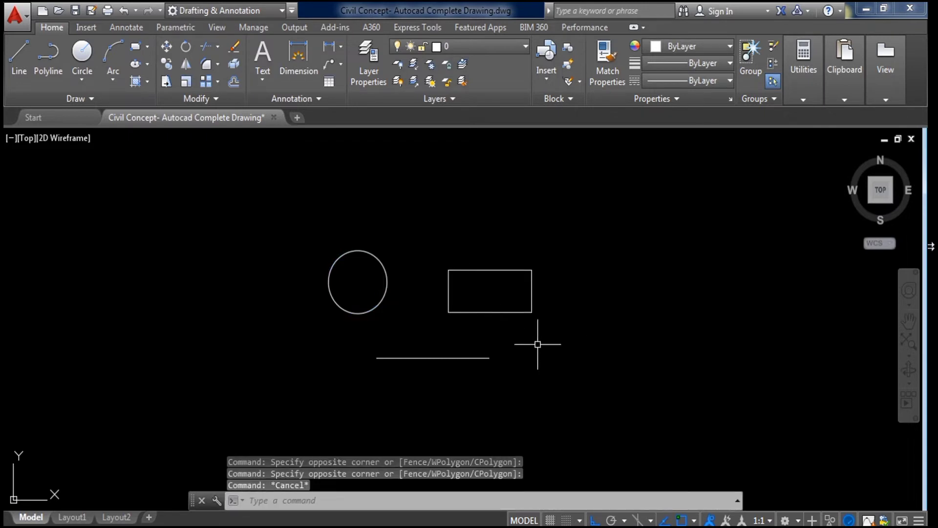
click(580, 329)
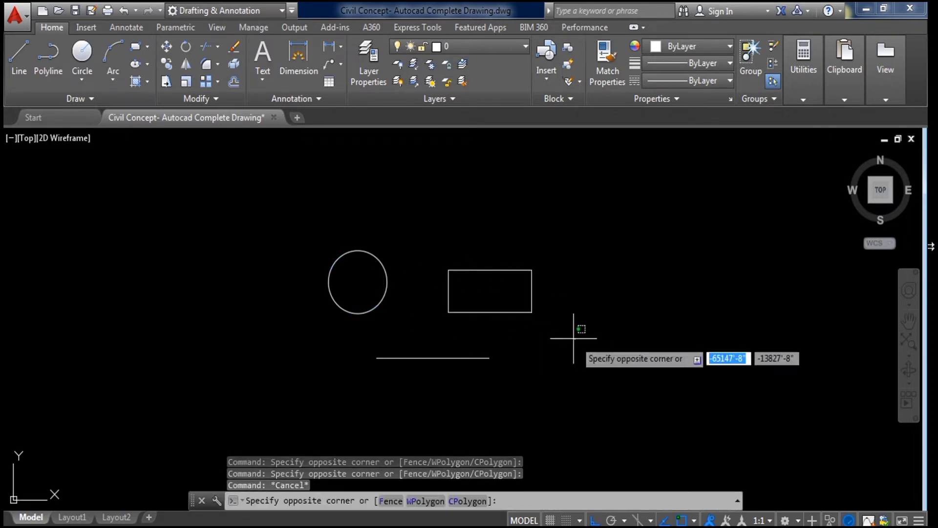
click(516, 239)
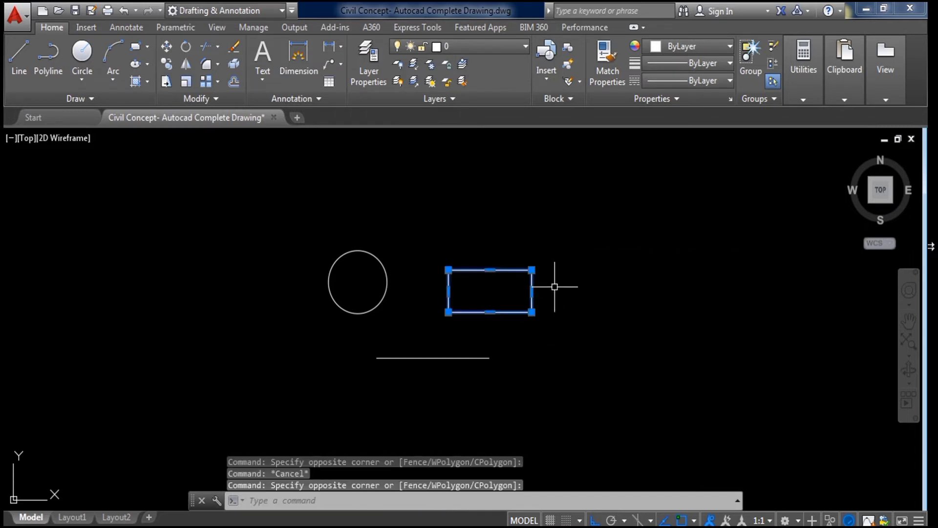
key(Escape)
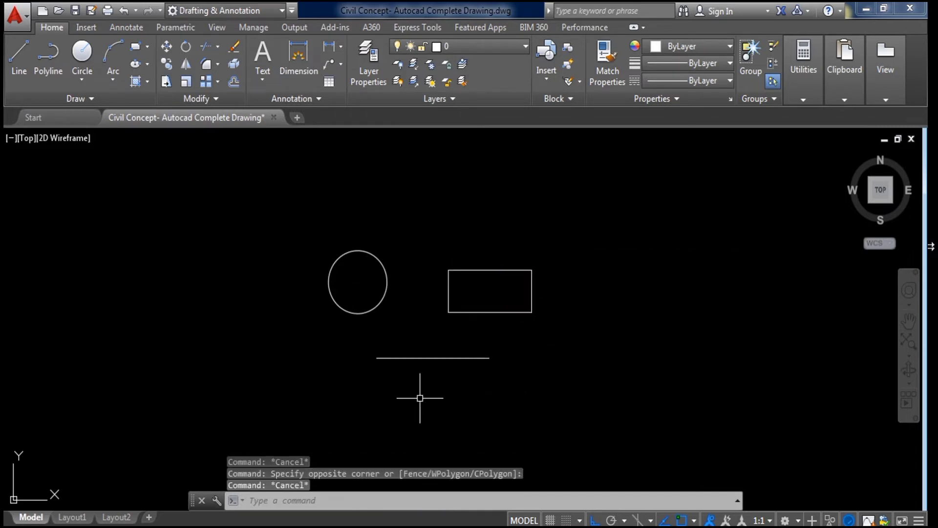
click(302, 219)
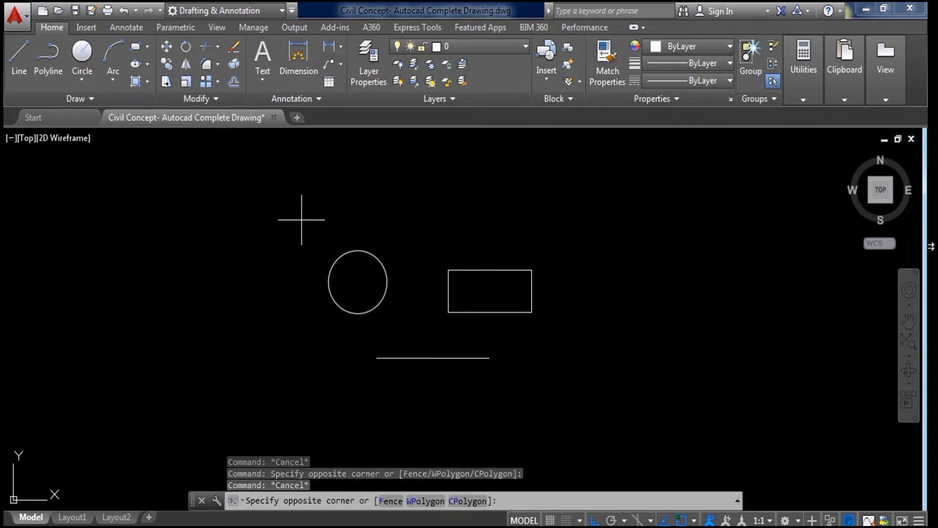
click(570, 384)
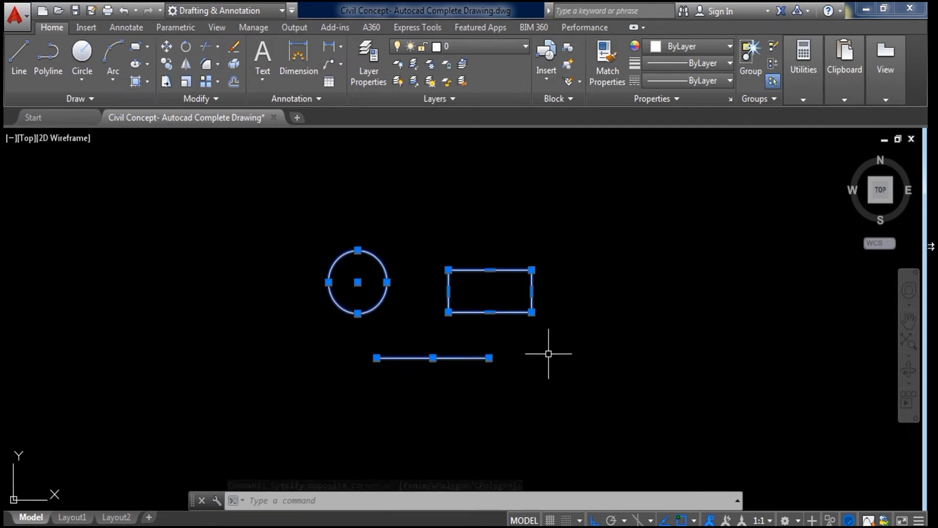
key(Escape)
click(645, 400)
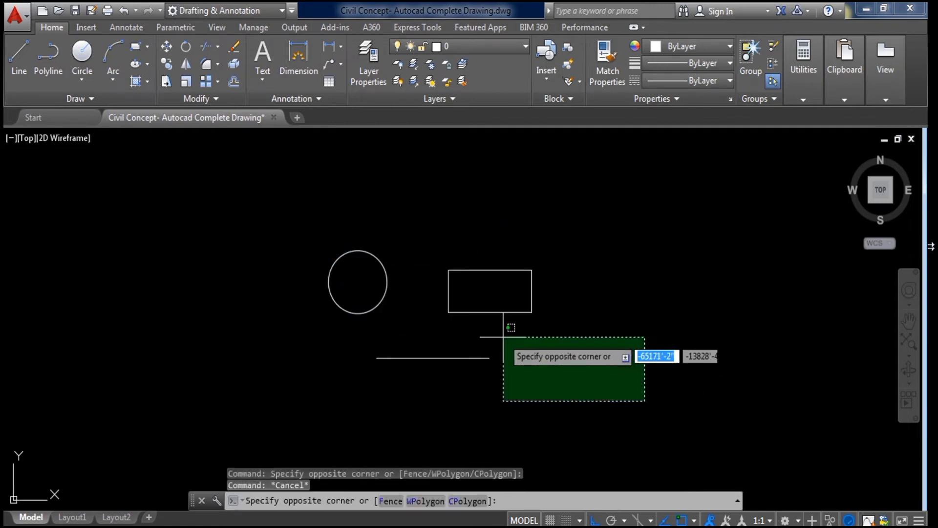
click(382, 227)
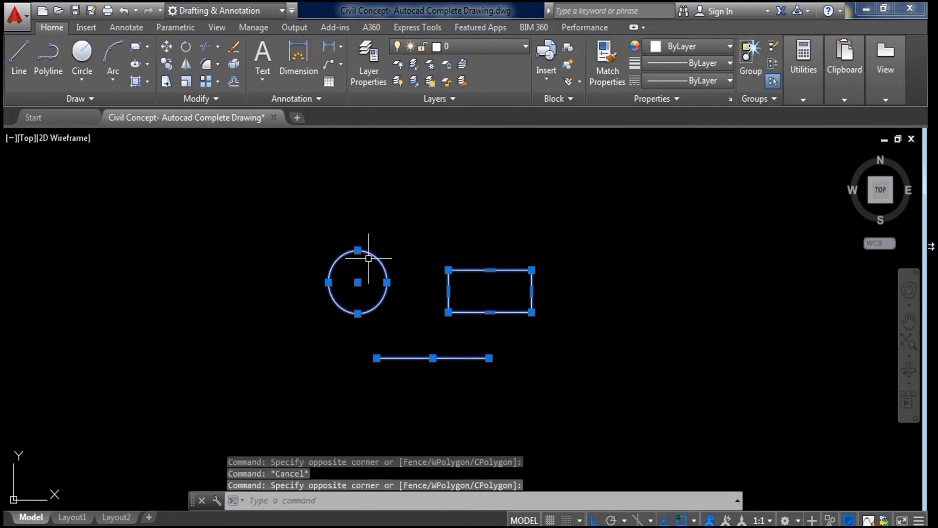
key(Escape)
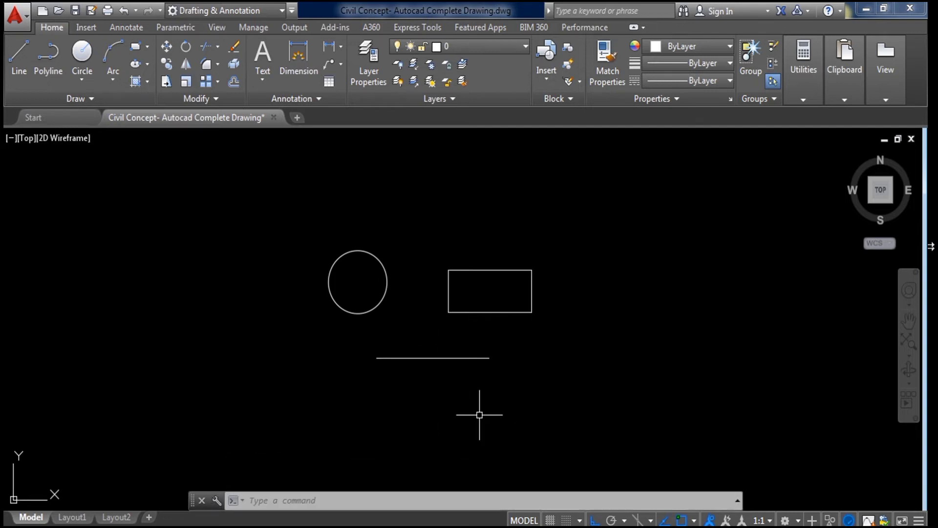
- Window-select the original circle and erase it
click(303, 219)
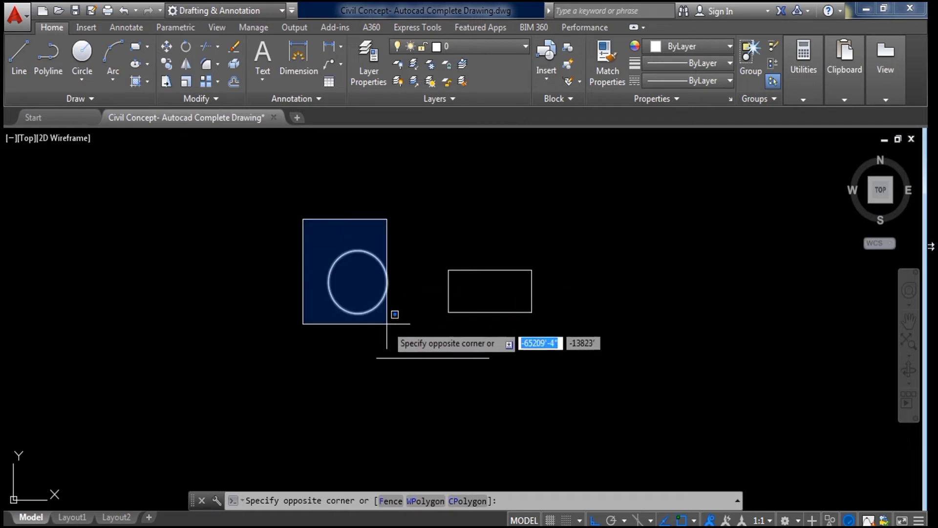
click(406, 338)
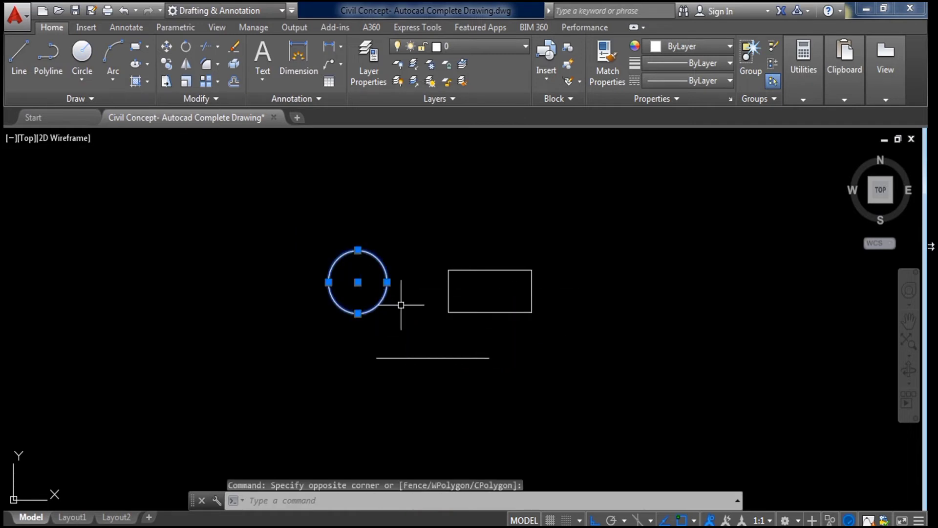
right_click(387, 282)
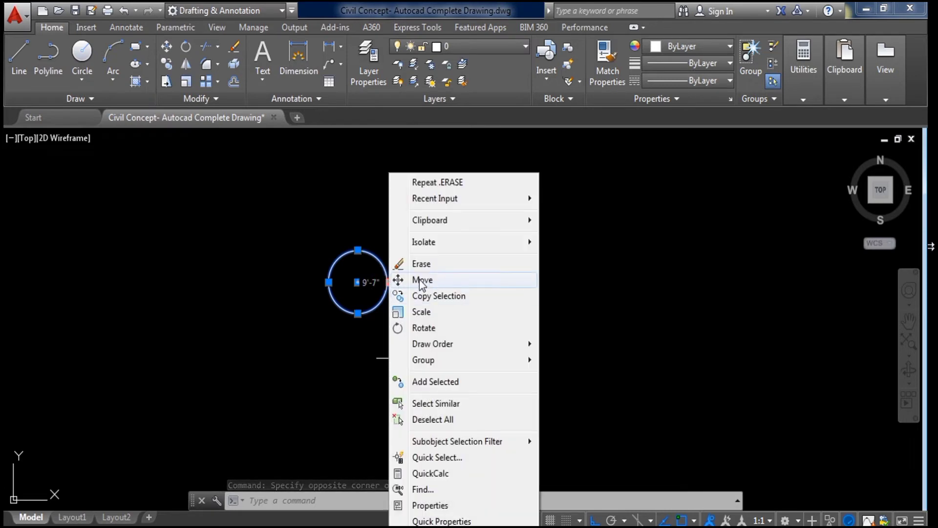
click(440, 264)
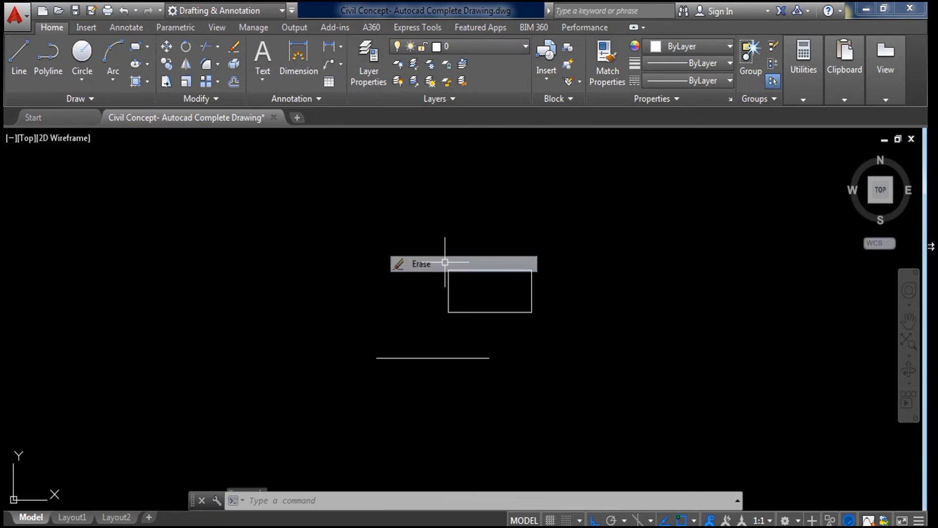
- Window-select the original rectangle and erase it
scroll(559, 328, up, 2)
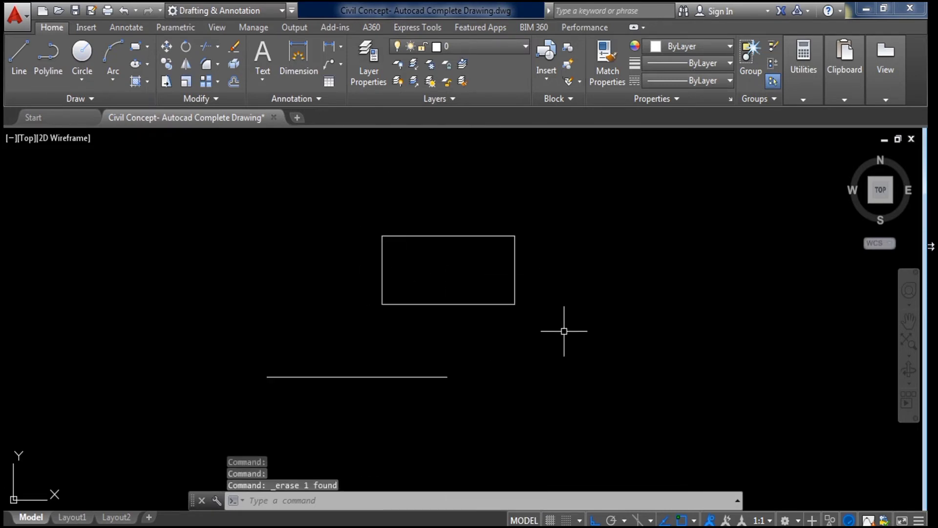
click(345, 199)
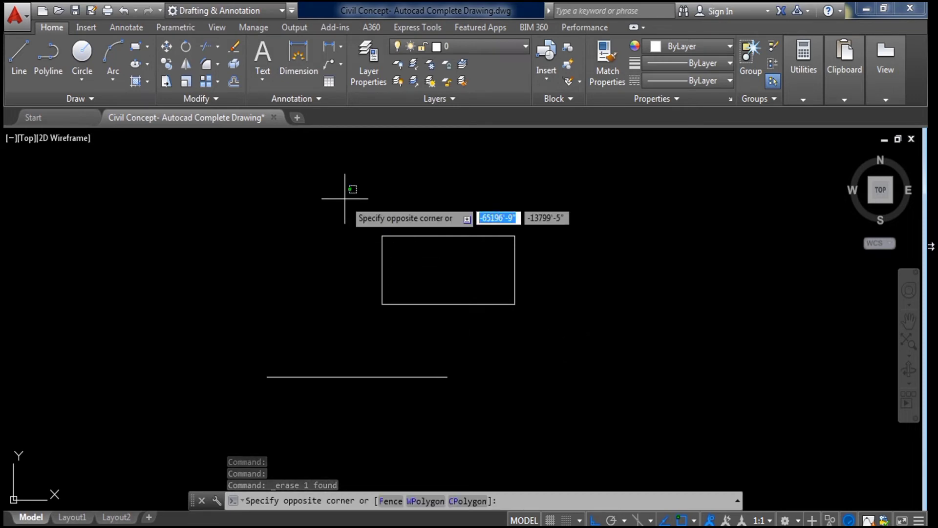
click(555, 341)
right_click(512, 237)
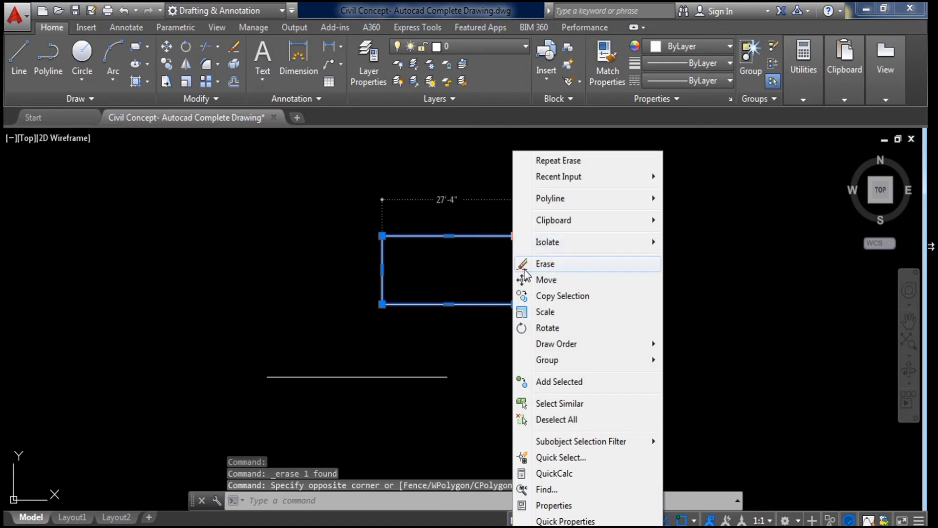
click(541, 263)
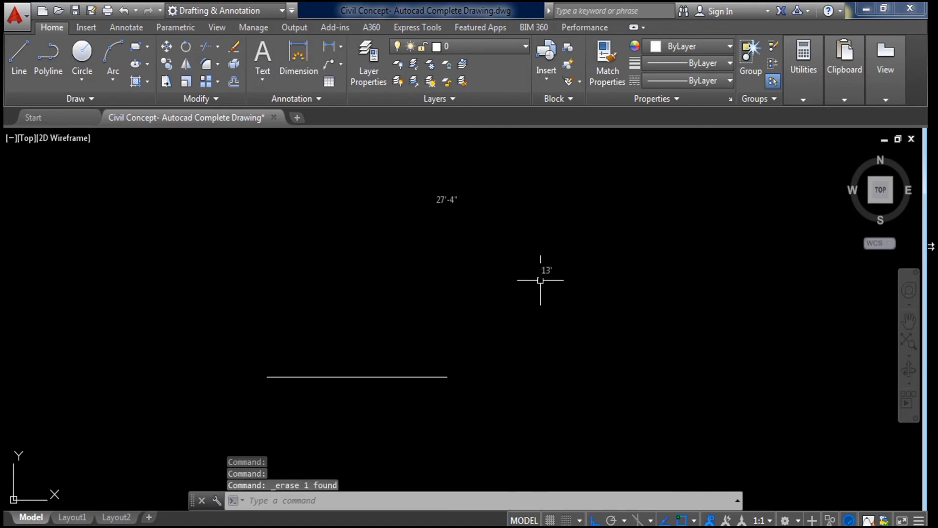
- Crossing-select the horizontal line and erase it
click(521, 419)
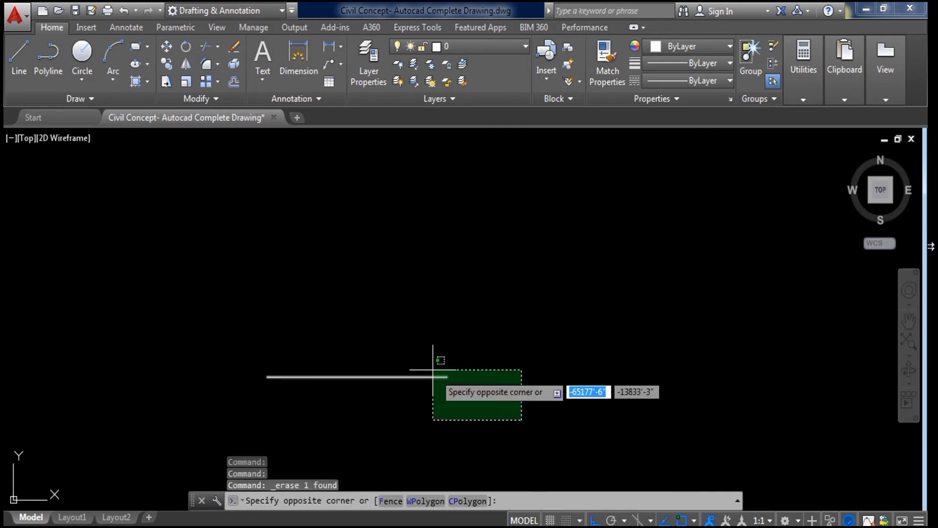
click(395, 304)
right_click(430, 376)
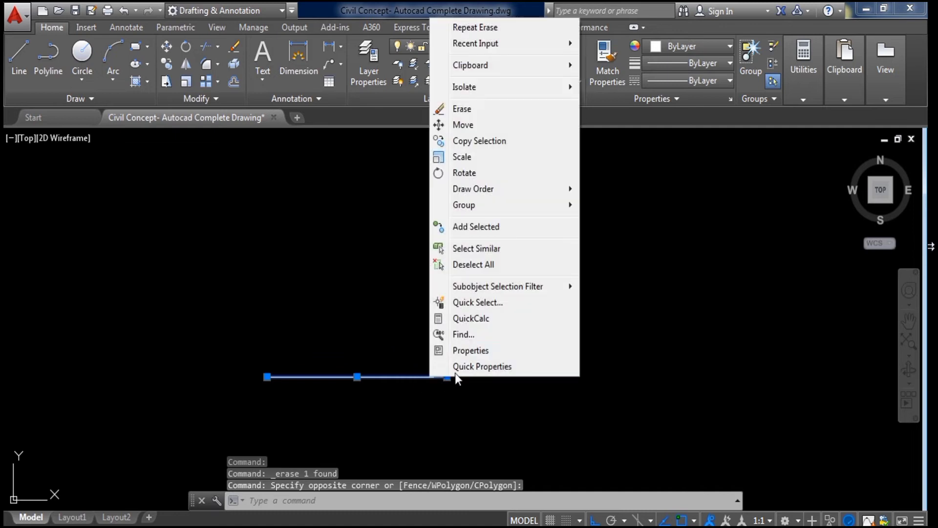
click(467, 109)
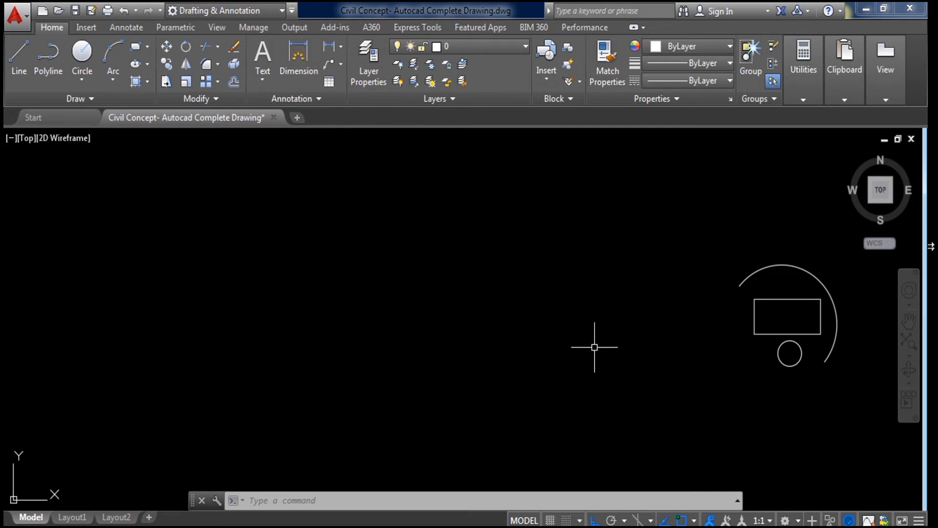
text(s)
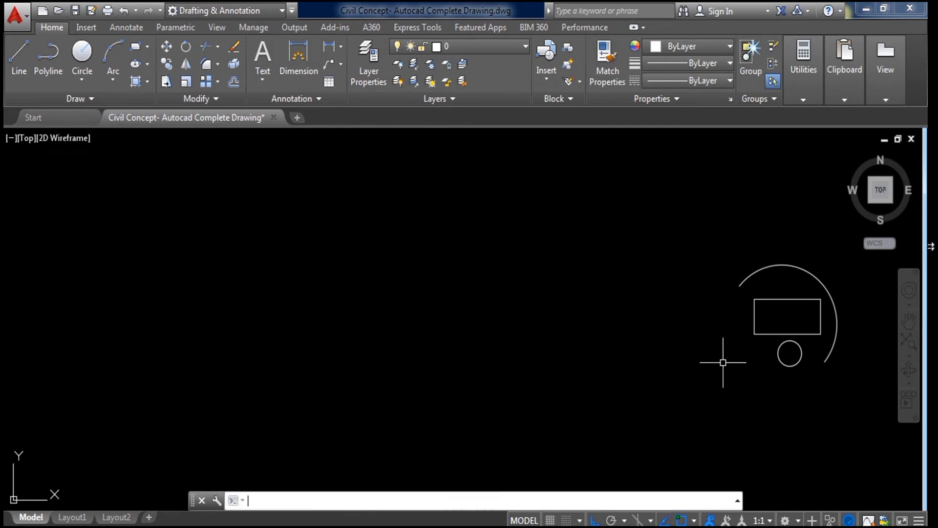
key(Escape)
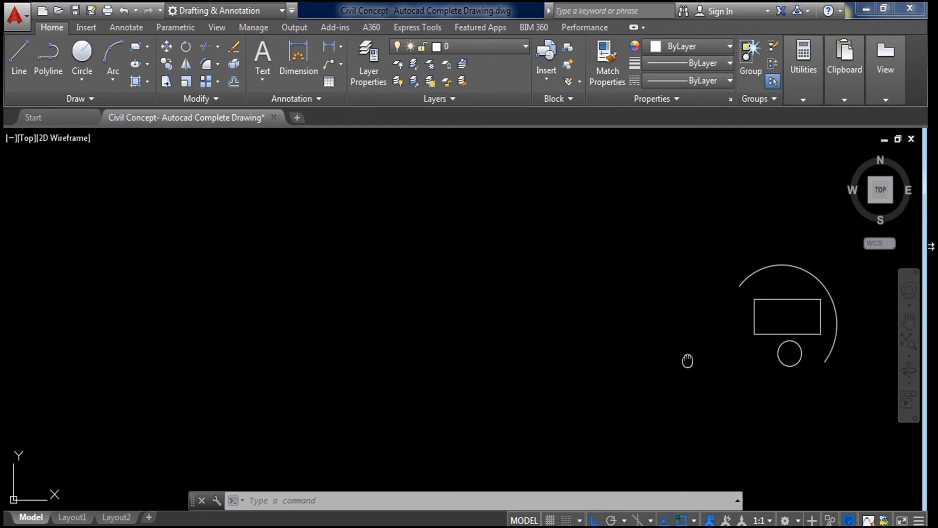
middle_drag(688, 360, 359, 352)
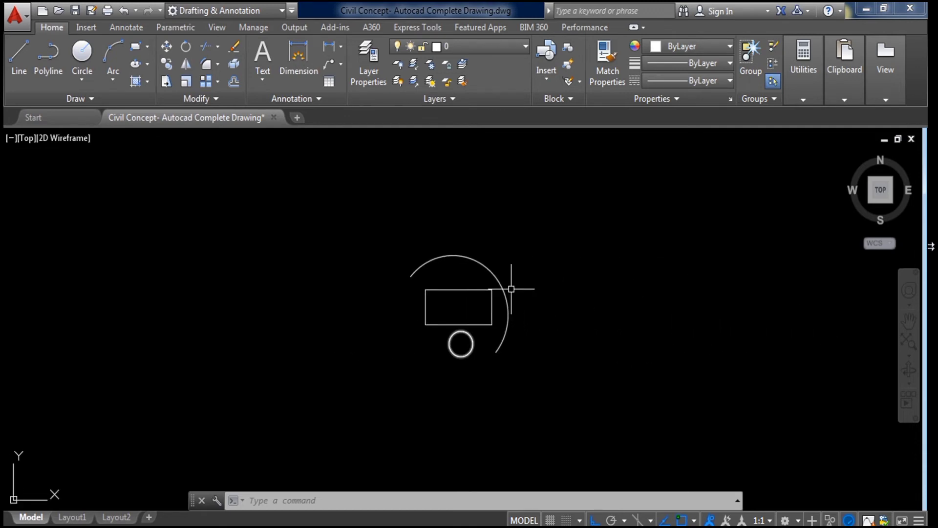
scroll(484, 280, up, 2)
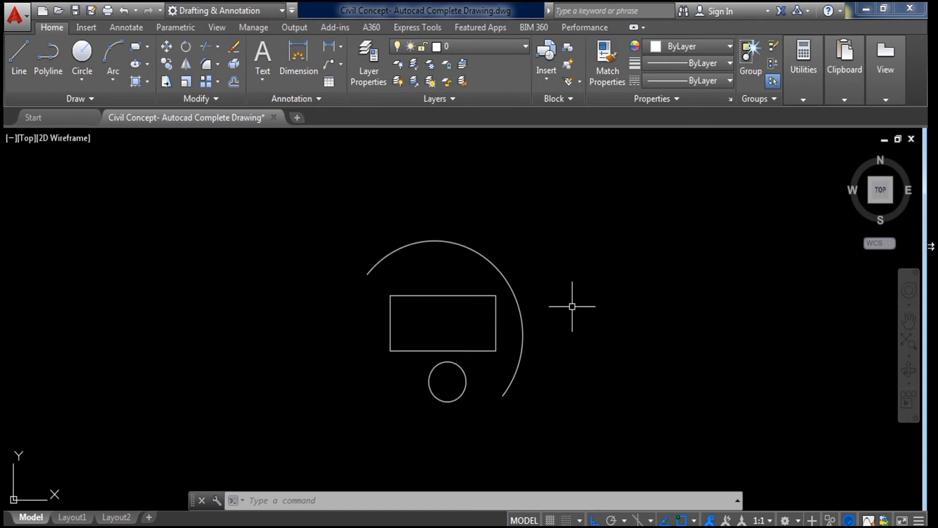
middle_drag(552, 342, 555, 321)
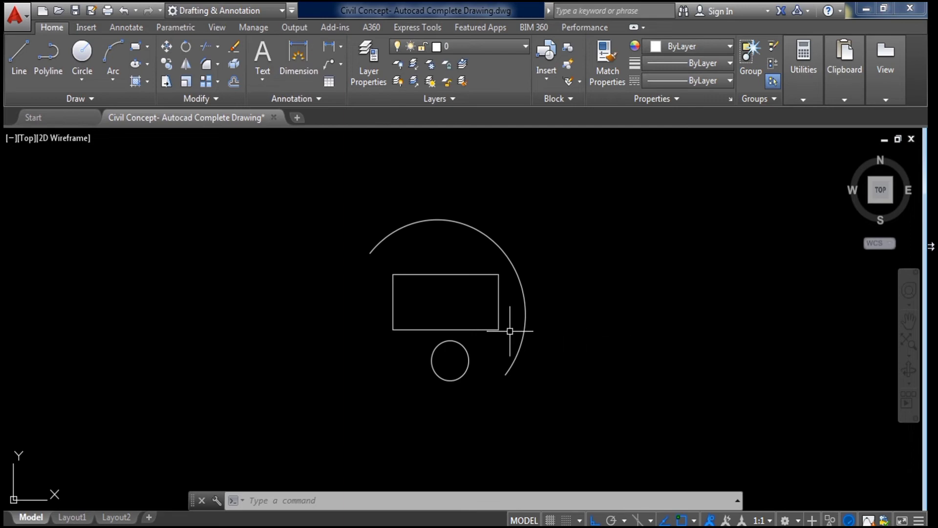
- Select the rectangle with a right-to-left selection box
click(374, 264)
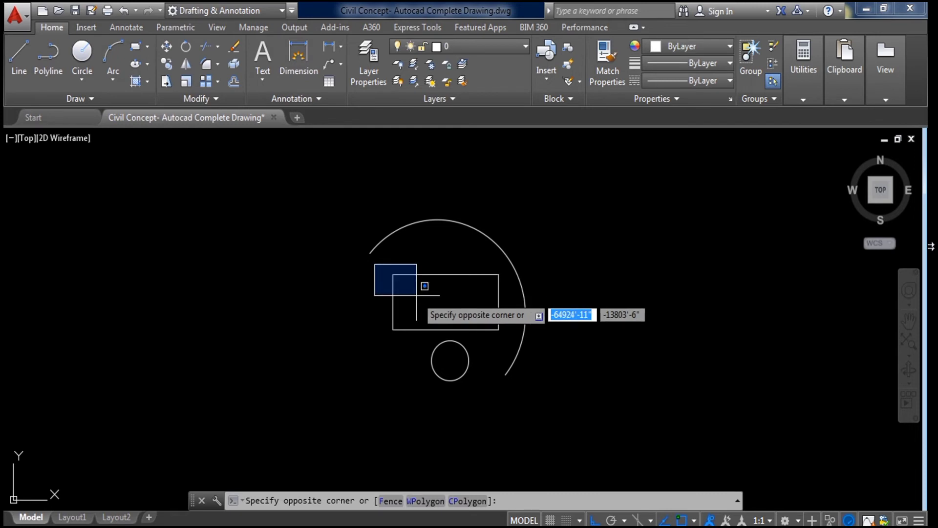
key(Escape)
click(509, 338)
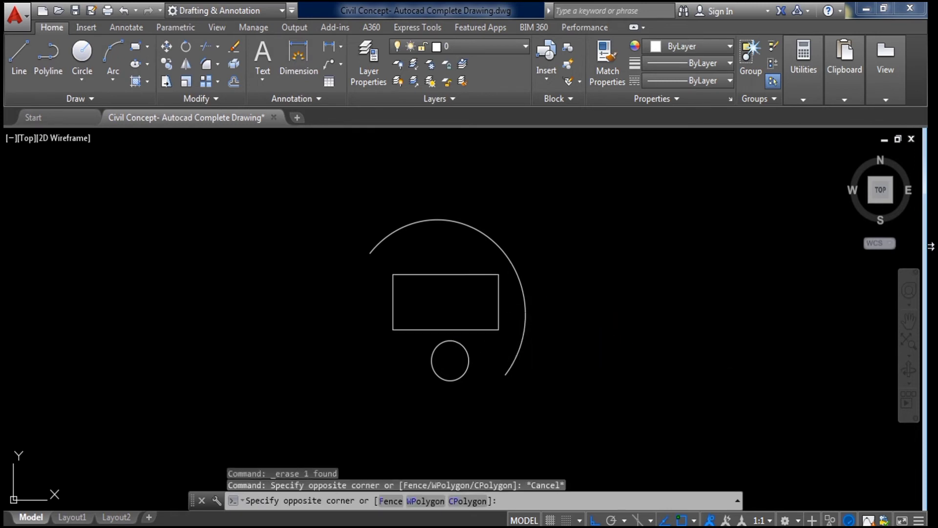
click(483, 297)
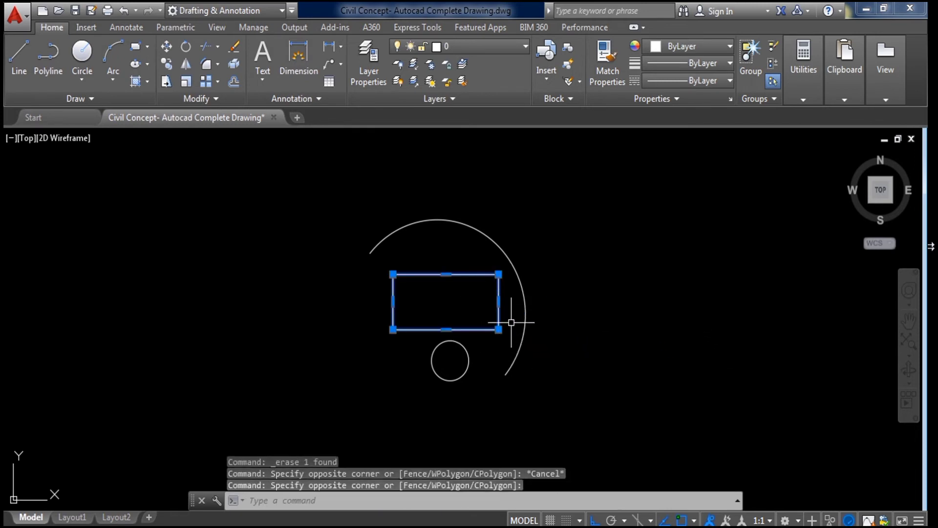
middle_drag(569, 318, 416, 316)
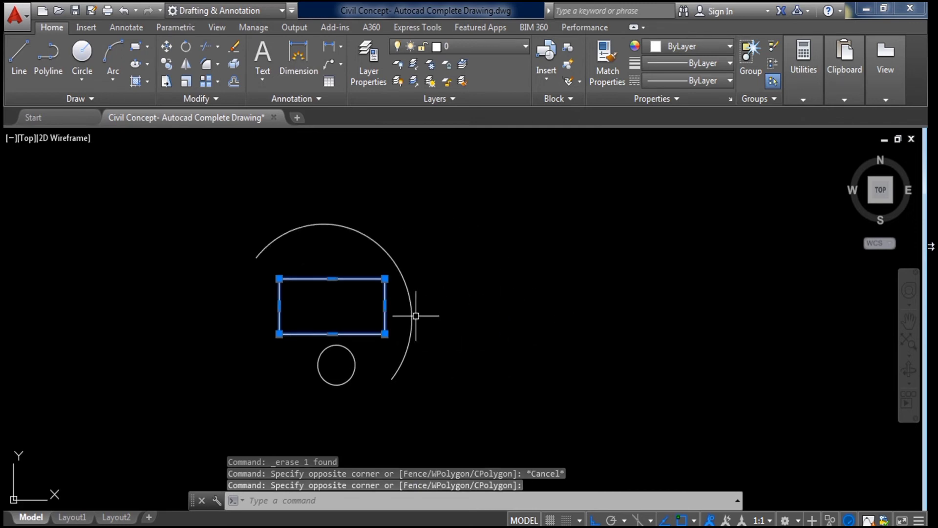
- Copy the rectangle from its bottom-left corner to two positions to its right
right_click(384, 278)
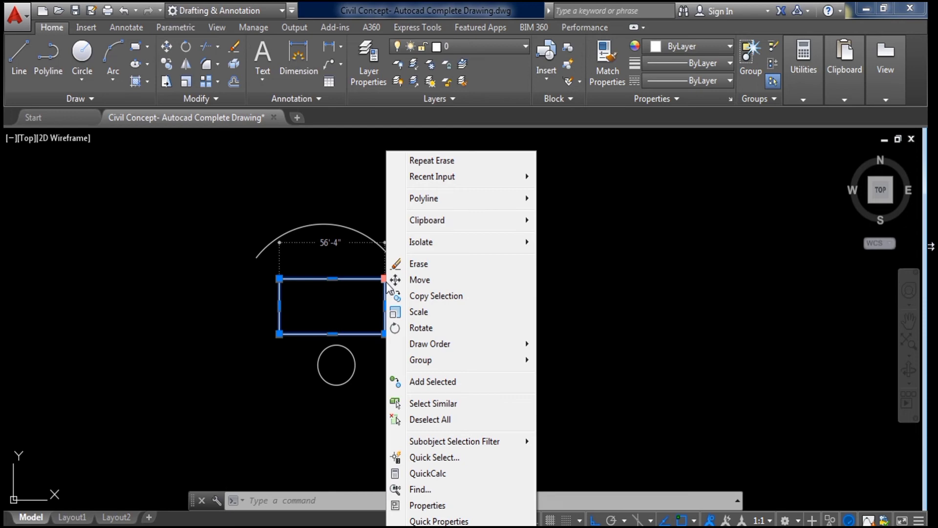
click(436, 296)
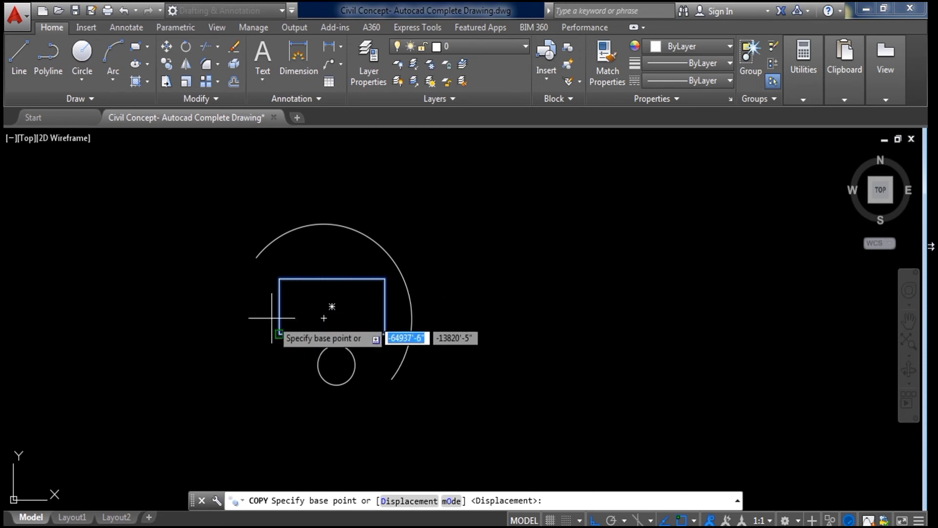
click(279, 334)
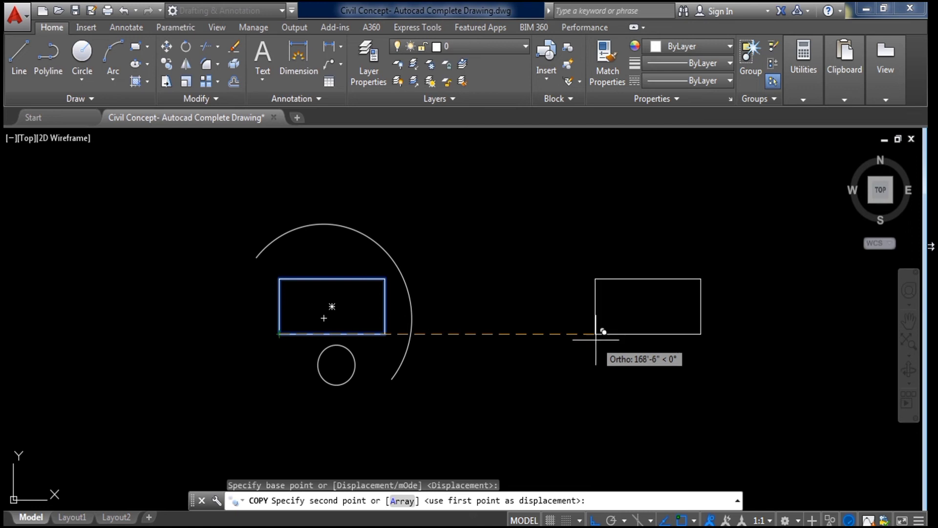
click(530, 336)
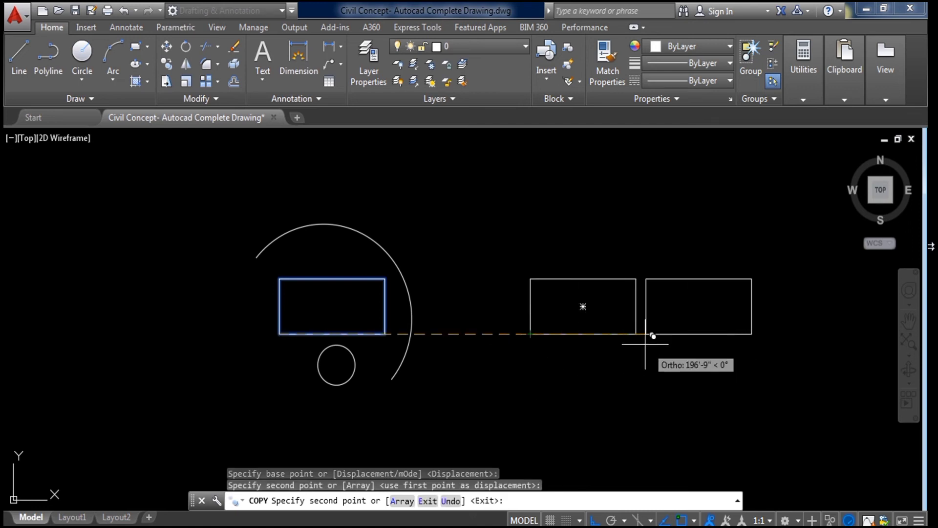
scroll(535, 383, down, 4)
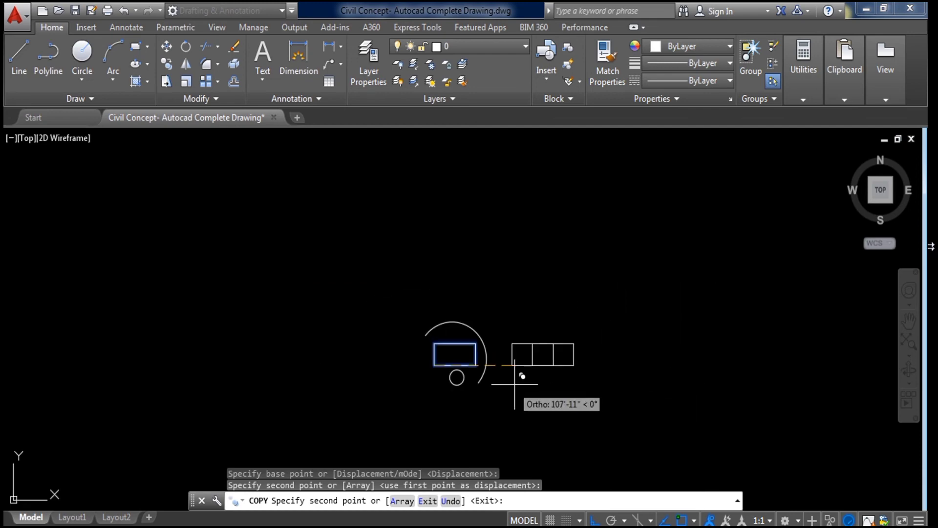
scroll(674, 376, up, 3)
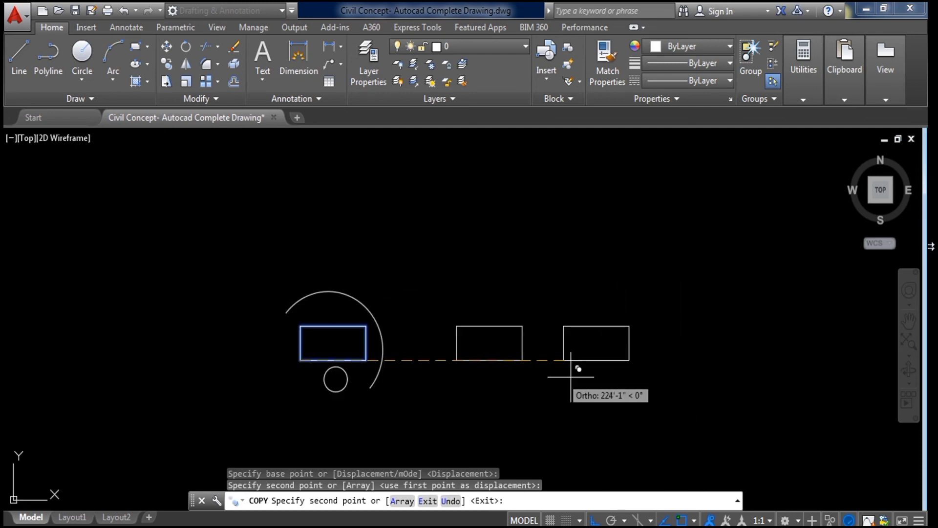
click(609, 360)
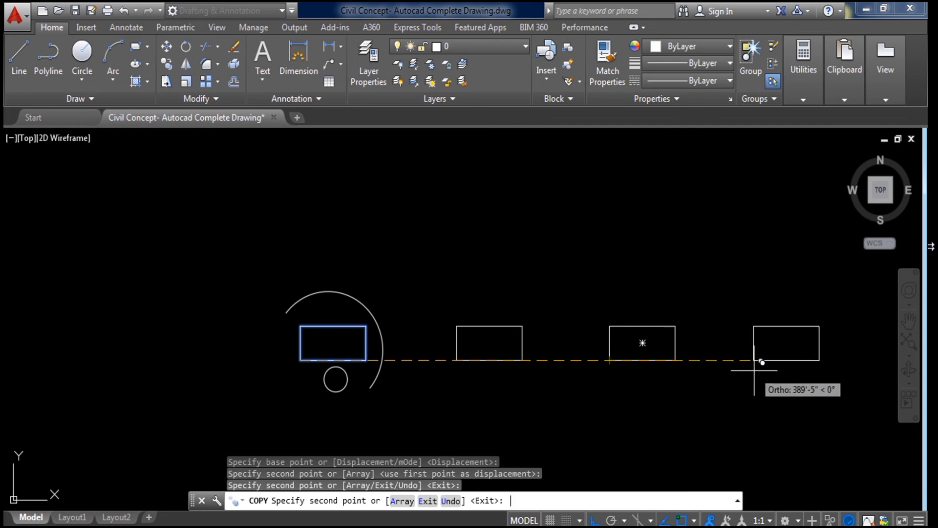
key(Escape)
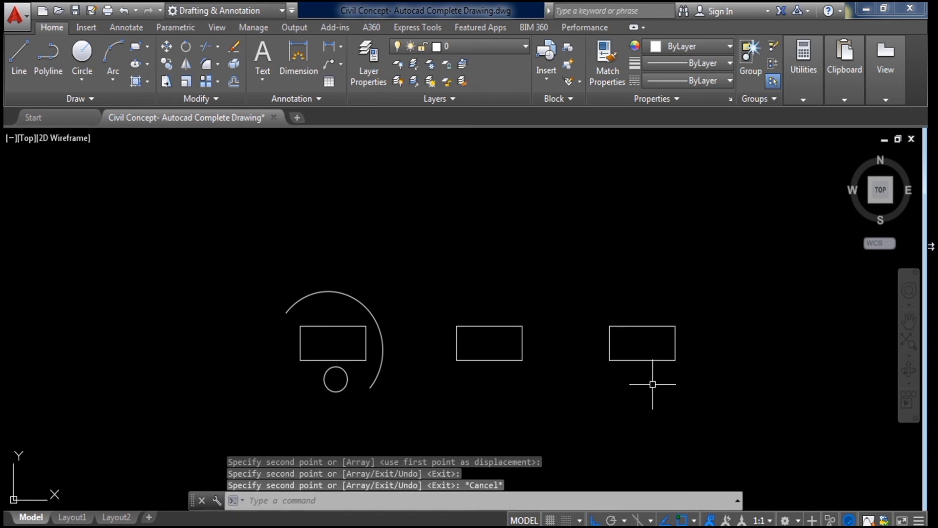
scroll(630, 380, up, 2)
- Window-select the middle rectangle copy
scroll(542, 368, down, 2)
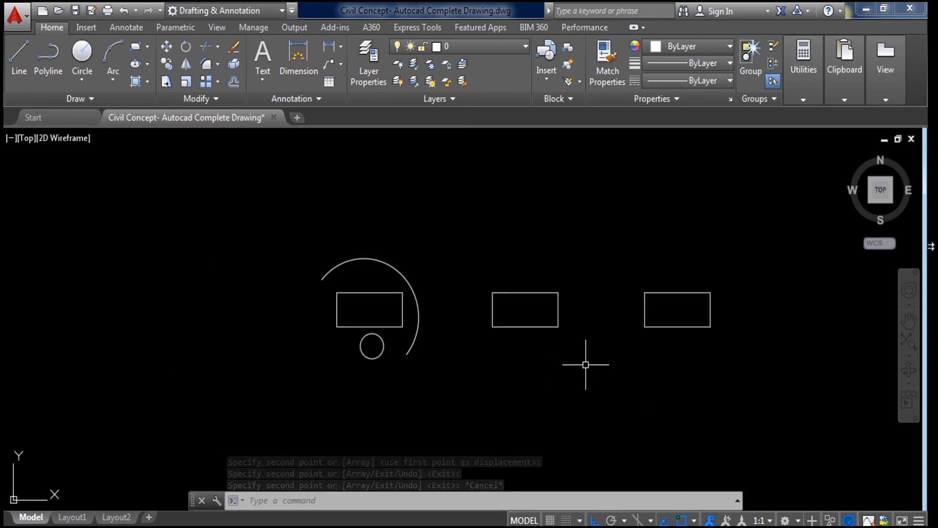
middle_drag(582, 366, 515, 386)
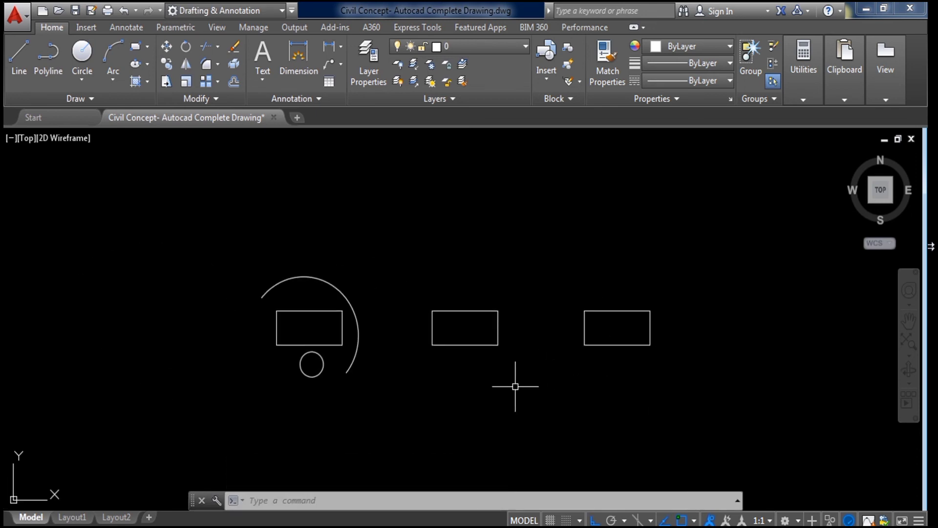
click(408, 271)
click(539, 363)
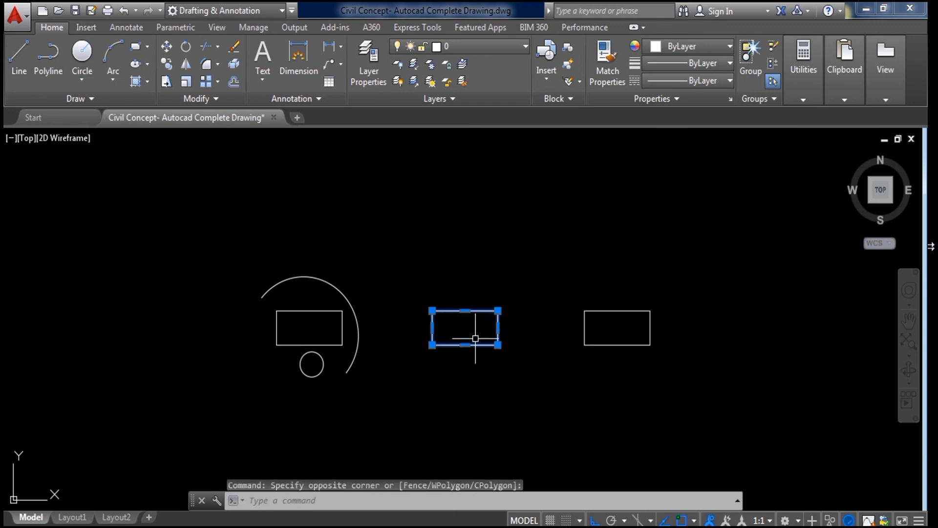
- Move the middle rectangle from its lower-left corner further right along the row
right_click(497, 344)
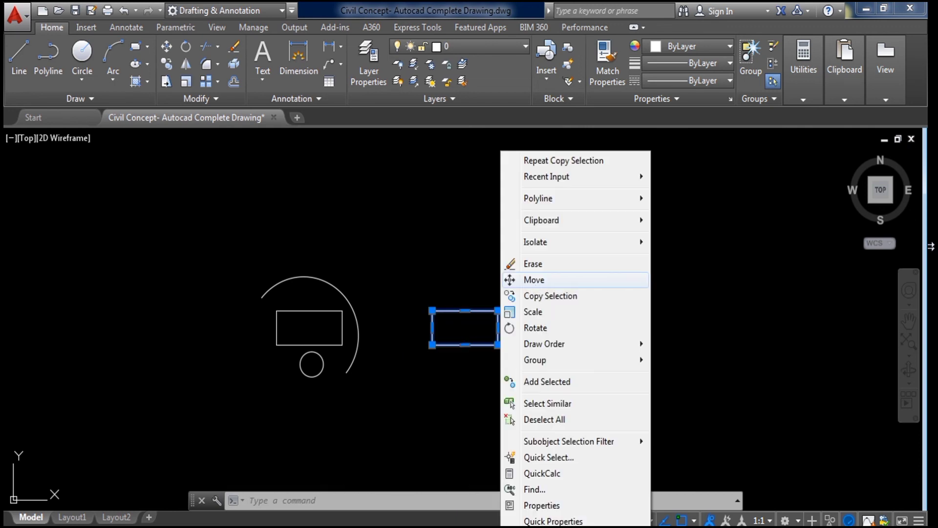
click(534, 279)
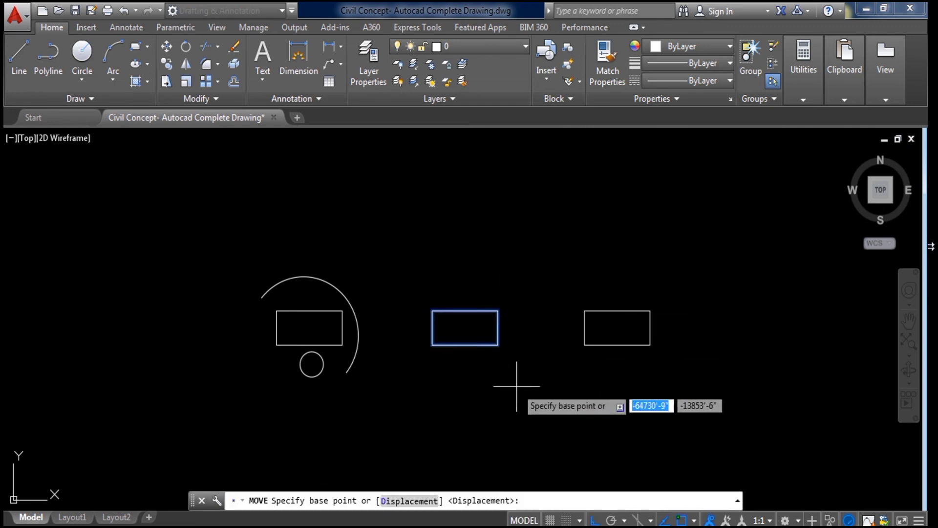
scroll(516, 386, up, 2)
middle_drag(534, 383, 437, 398)
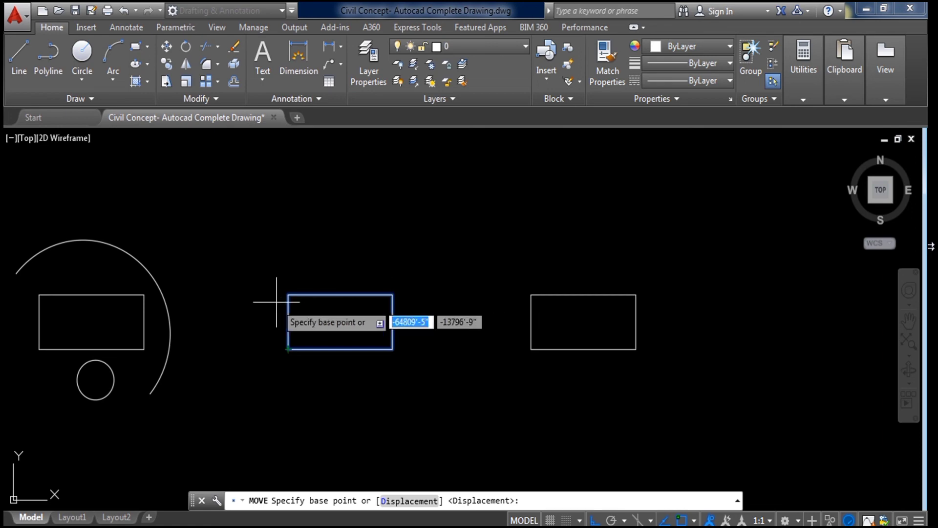
click(288, 349)
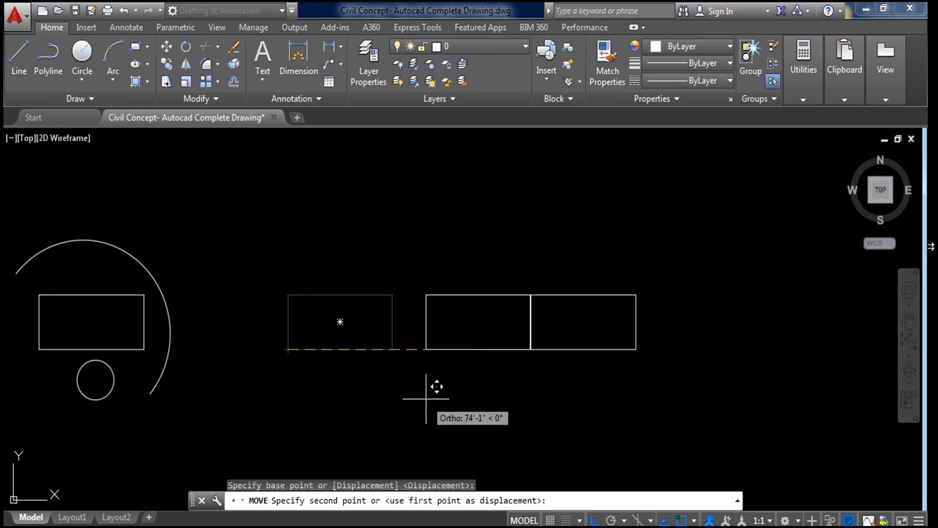
scroll(426, 398, down, 4)
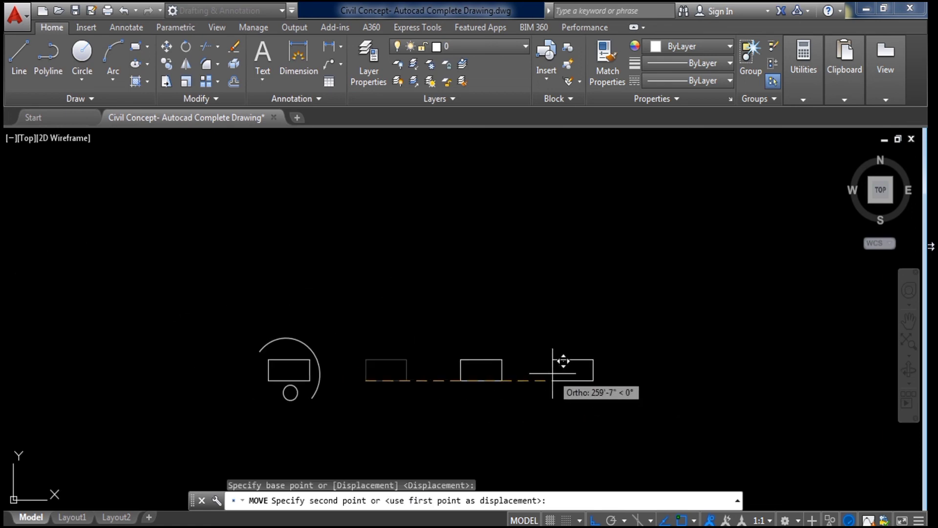
click(552, 372)
scroll(581, 375, up, 2)
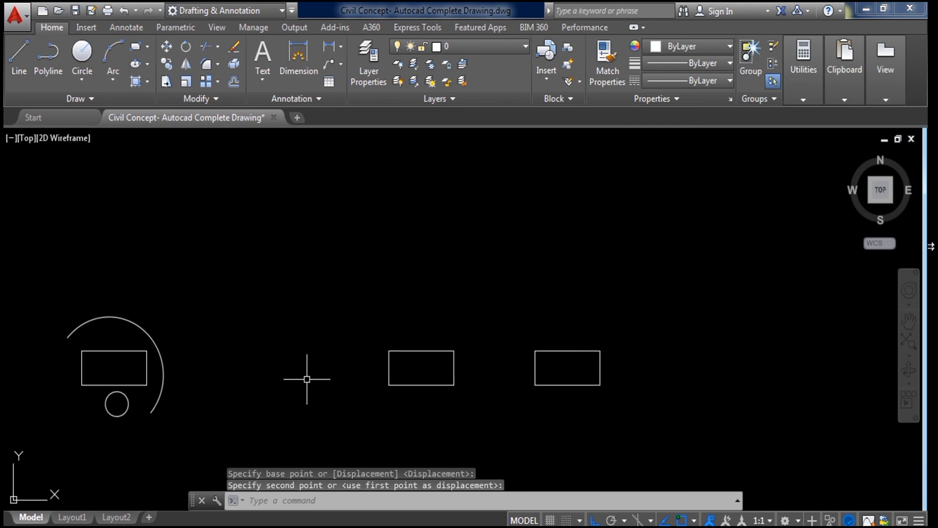
middle_drag(358, 433, 494, 360)
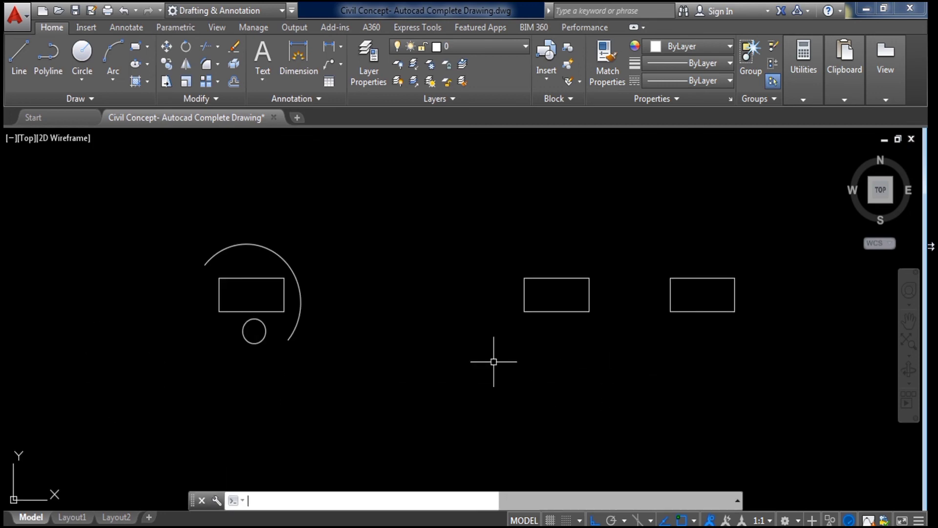
middle_drag(578, 348, 492, 358)
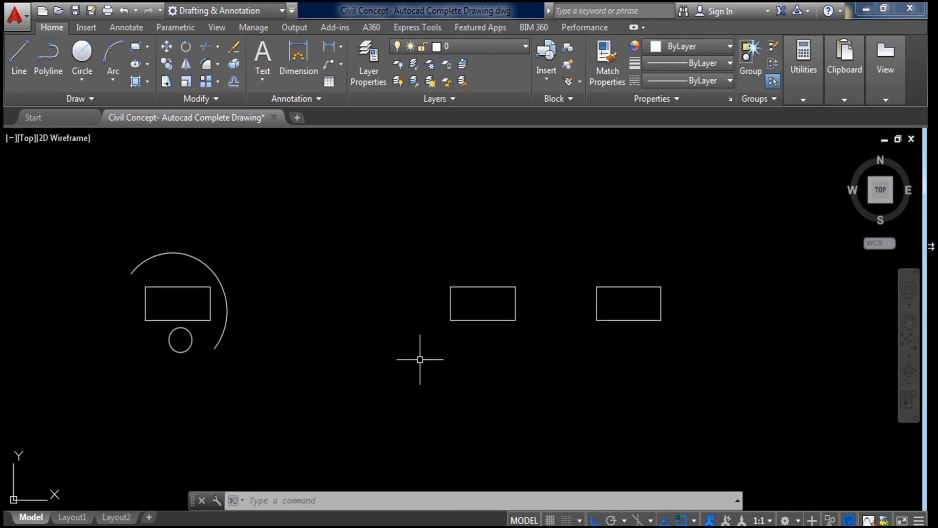
scroll(420, 359, down, 2)
click(225, 246)
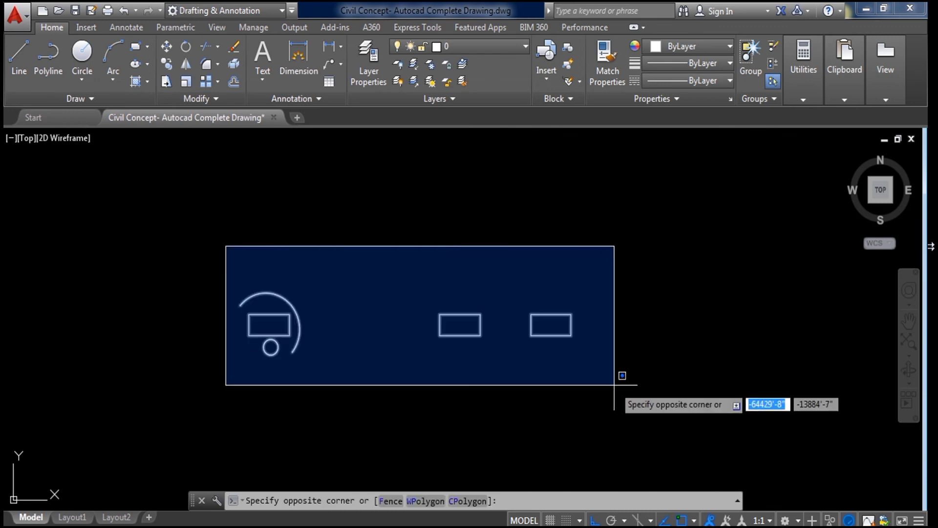
key(Escape)
click(205, 249)
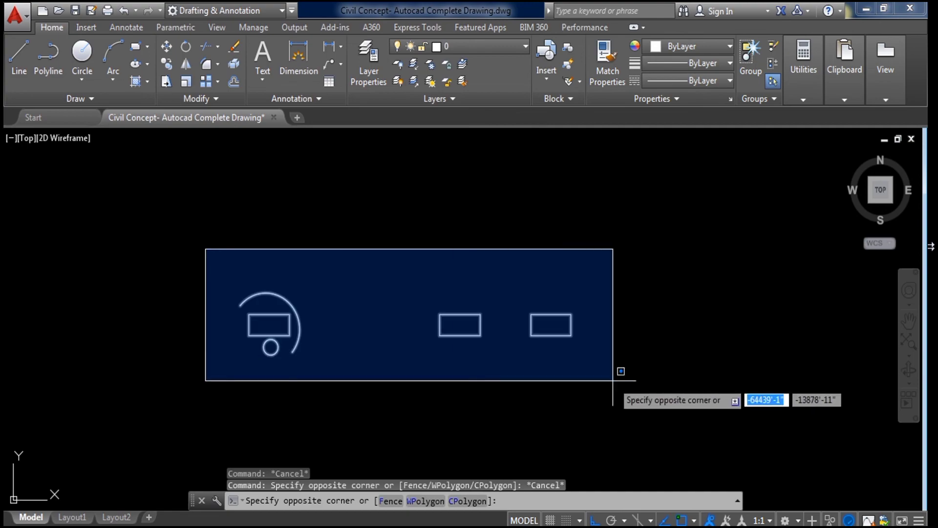